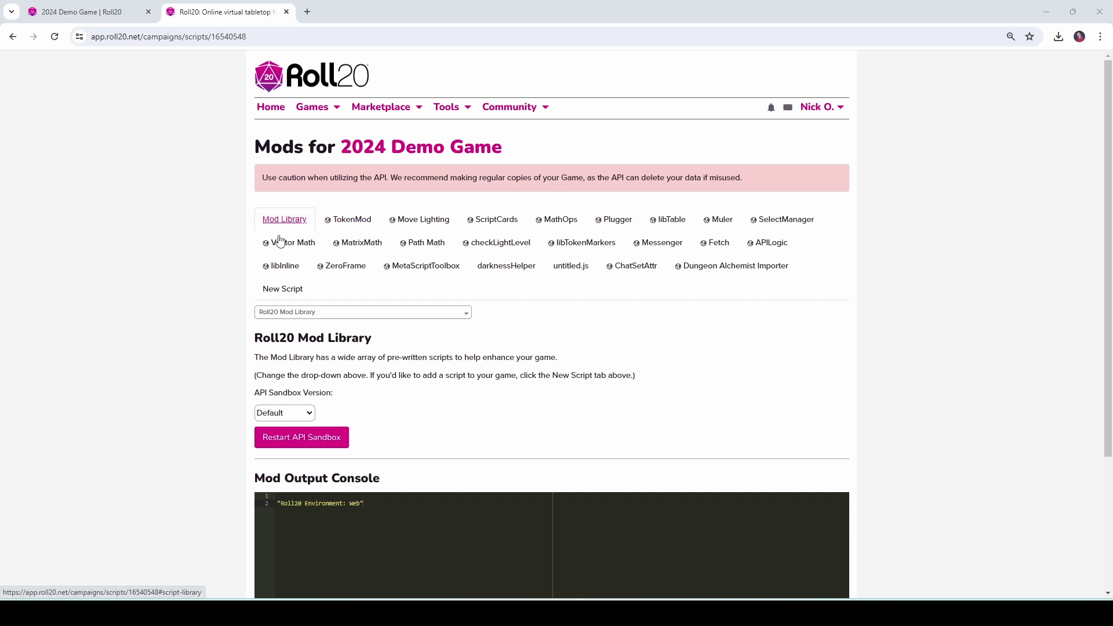
Review the TokenMod script's details on the game's Mods page, and return to the 2024 Demo Game tabletop
left_click(355, 223)
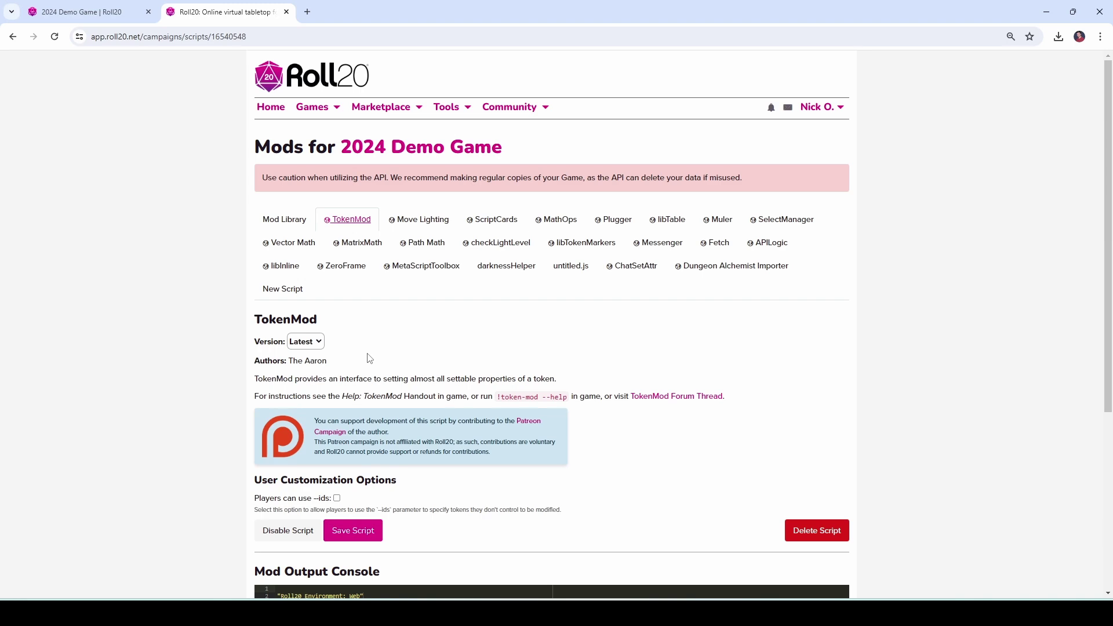
left_click(87, 11)
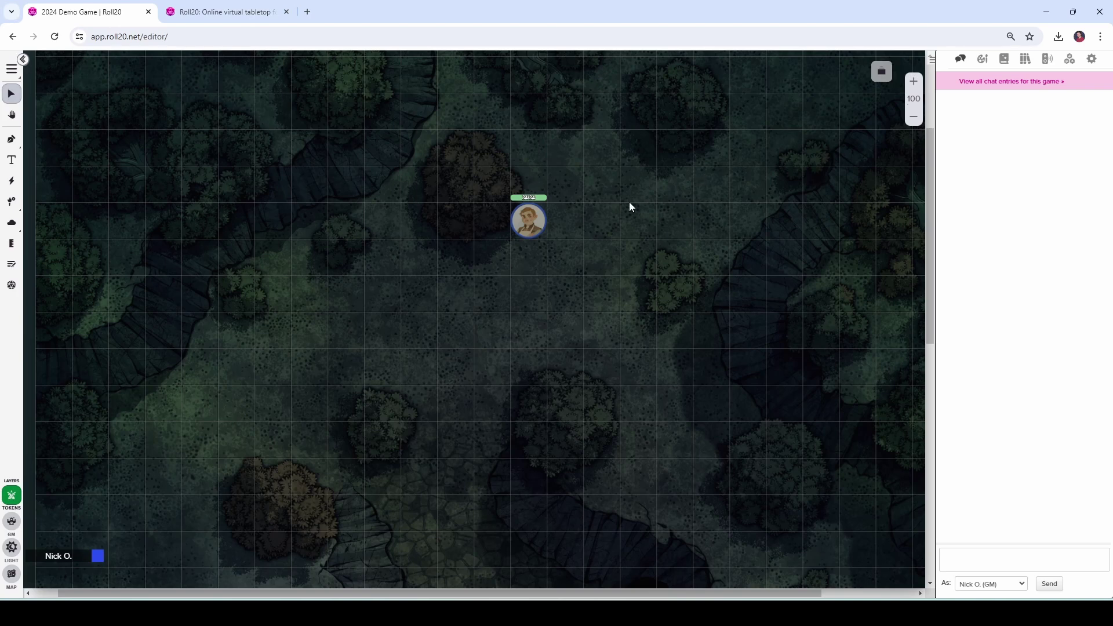
Check the Dynamic Lighting settings of the Toggle Light page and close them without changes
left_click(881, 75)
left_click(902, 154)
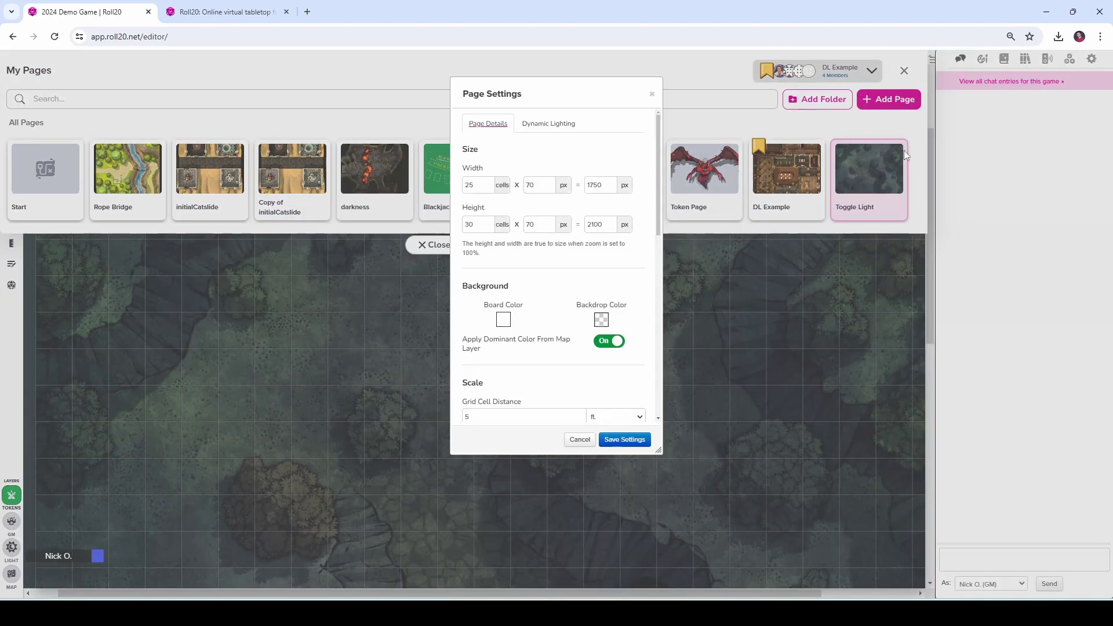
left_click(551, 124)
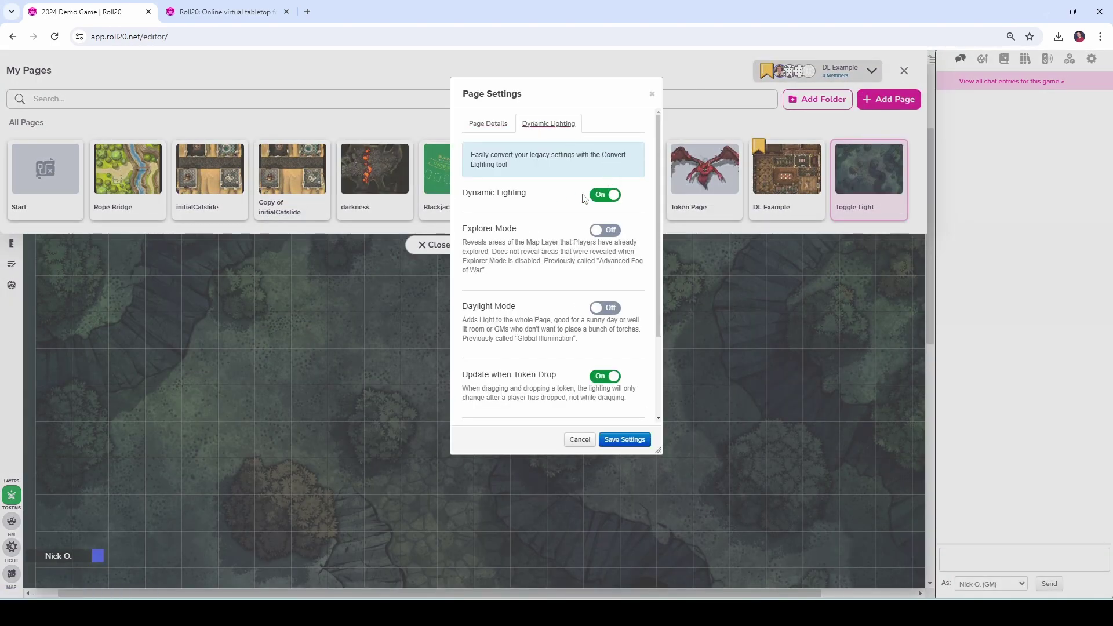
left_click(652, 93)
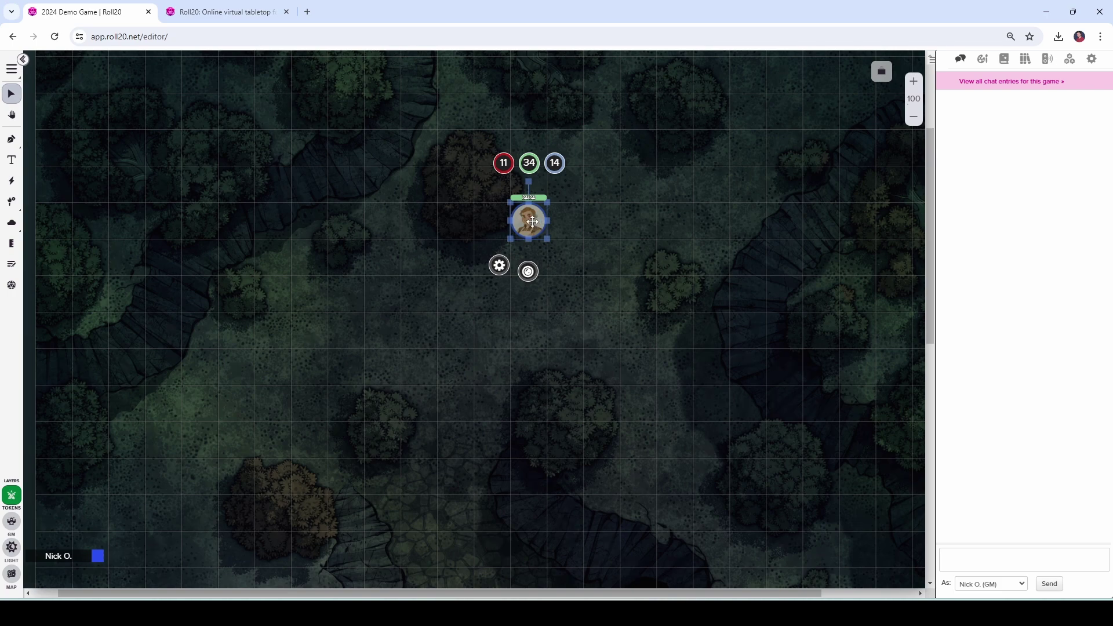
Turn on Bright Light and Low Light for the character token with a distance of 20 ft each, and save its settings
double_click(534, 227)
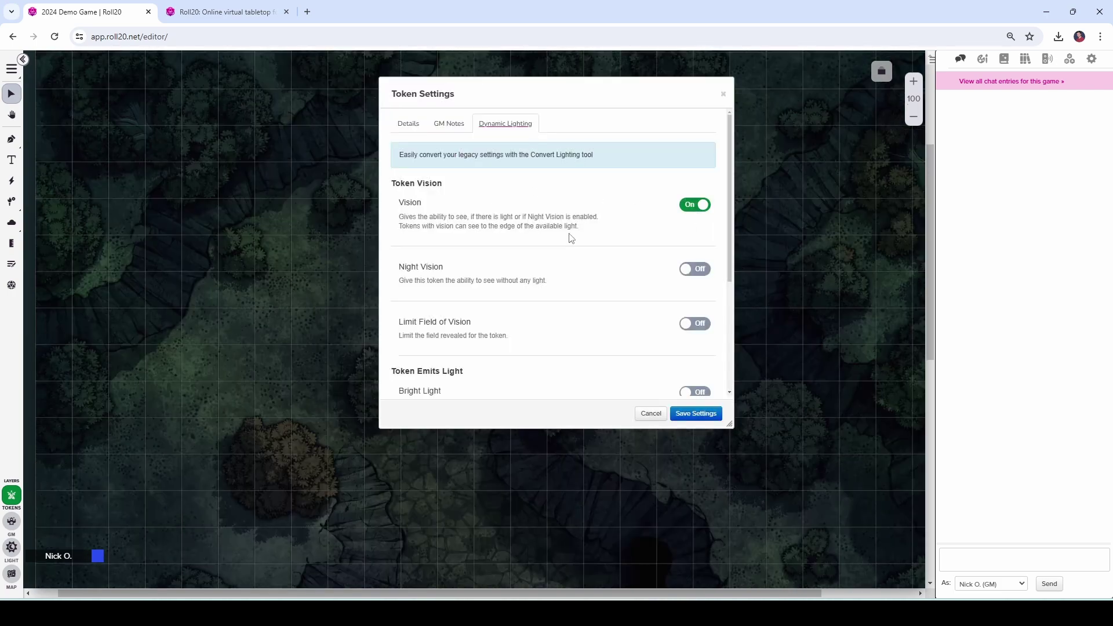
scroll(571, 238, "down", 2)
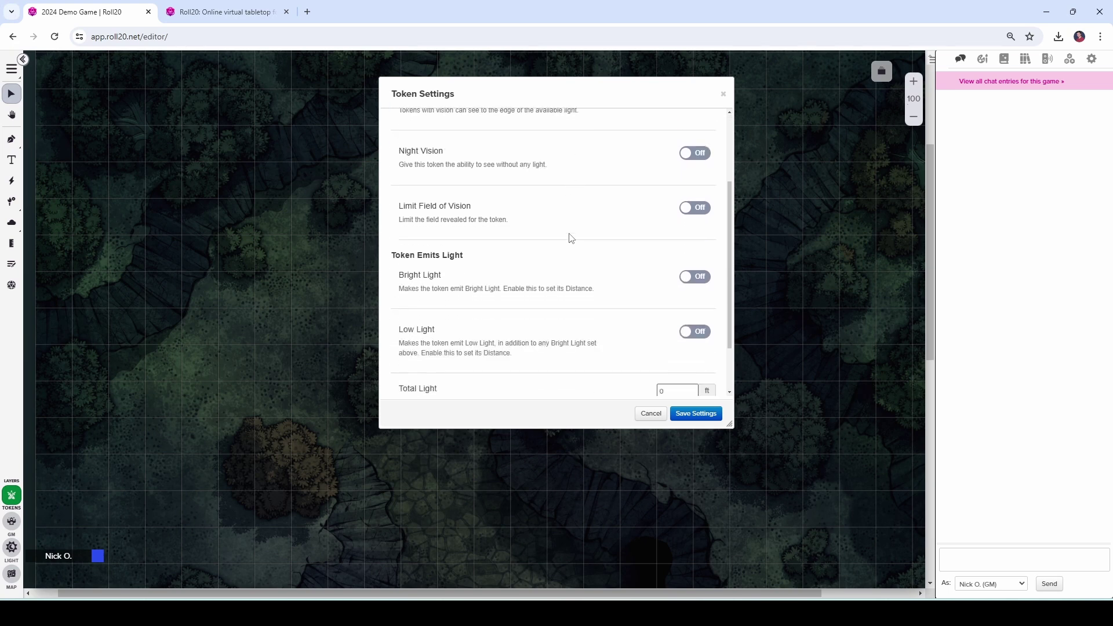
left_click(695, 277)
left_click(700, 357)
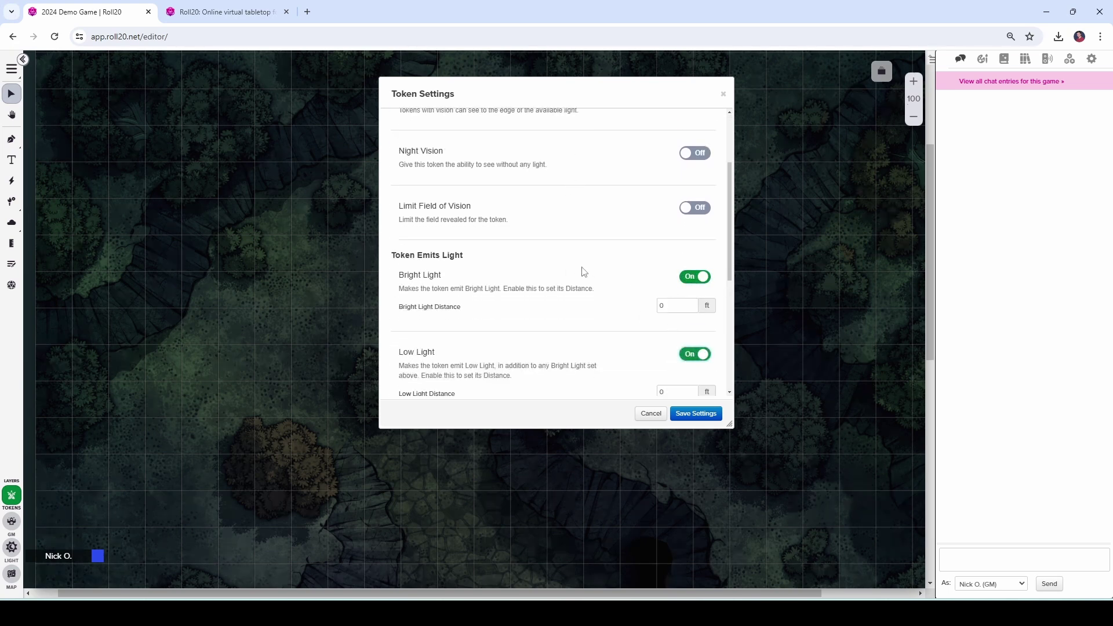
scroll(583, 272, "down", 1)
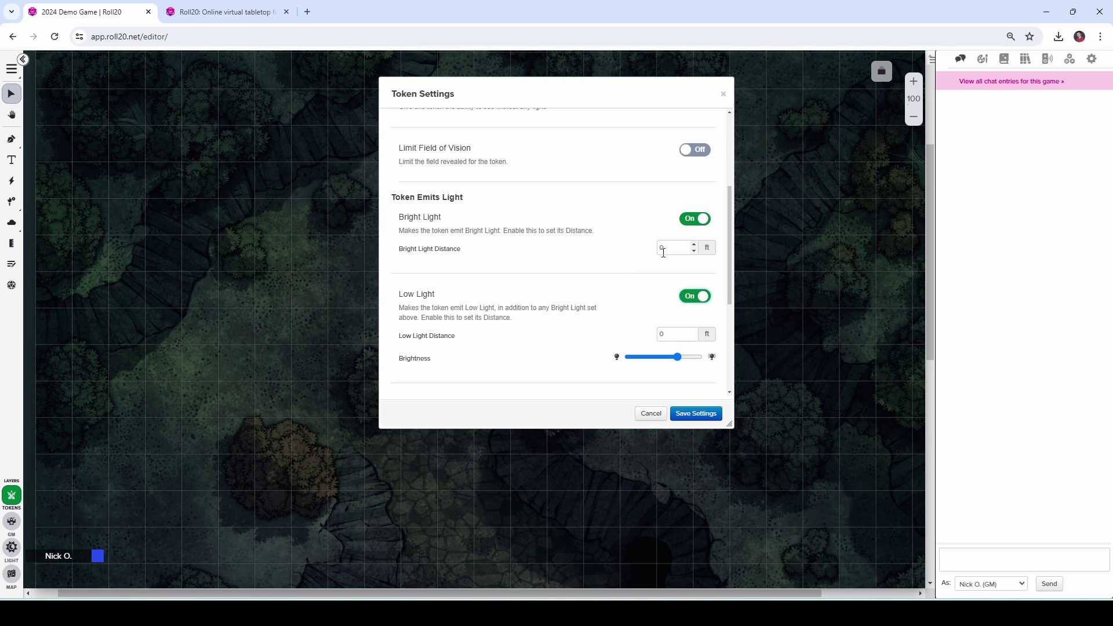
left_click_drag(664, 249, 651, 253)
type("20")
left_click_drag(660, 330, 640, 331)
type("20")
left_click(696, 413)
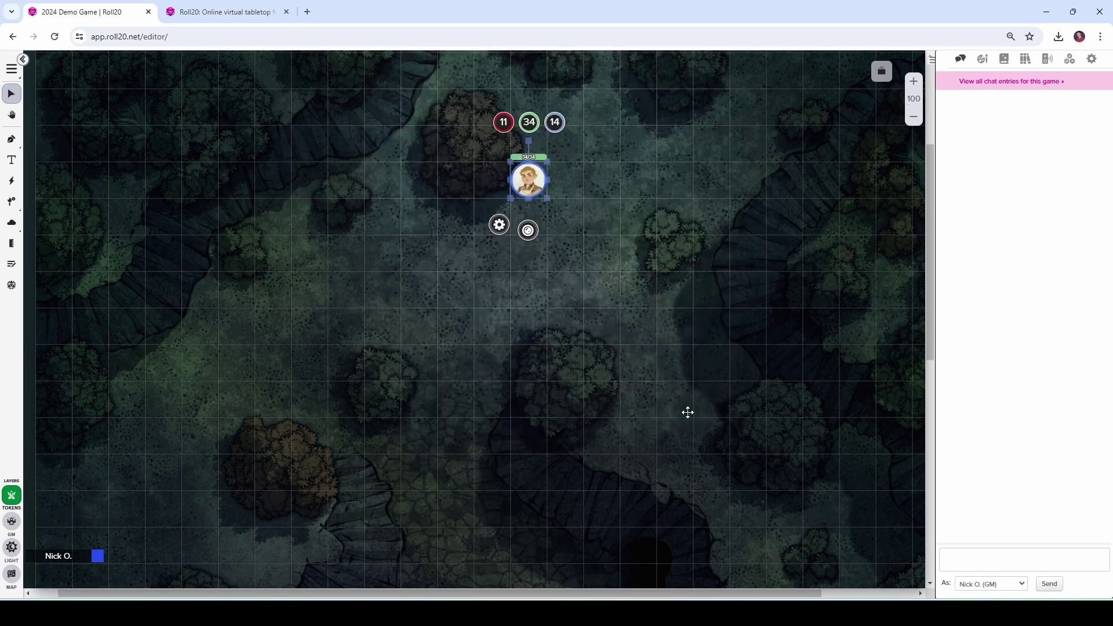
Preview the map from the selected token's view, moving it two cells left and one down, and put it back
scroll(603, 192, "up", 3)
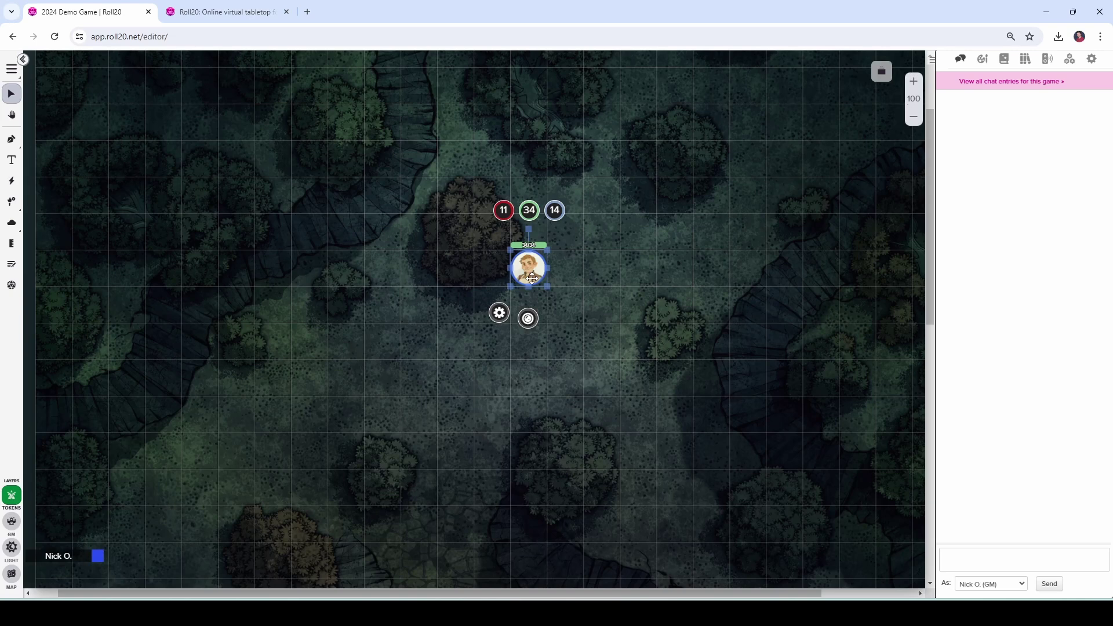
key("ctrl+l")
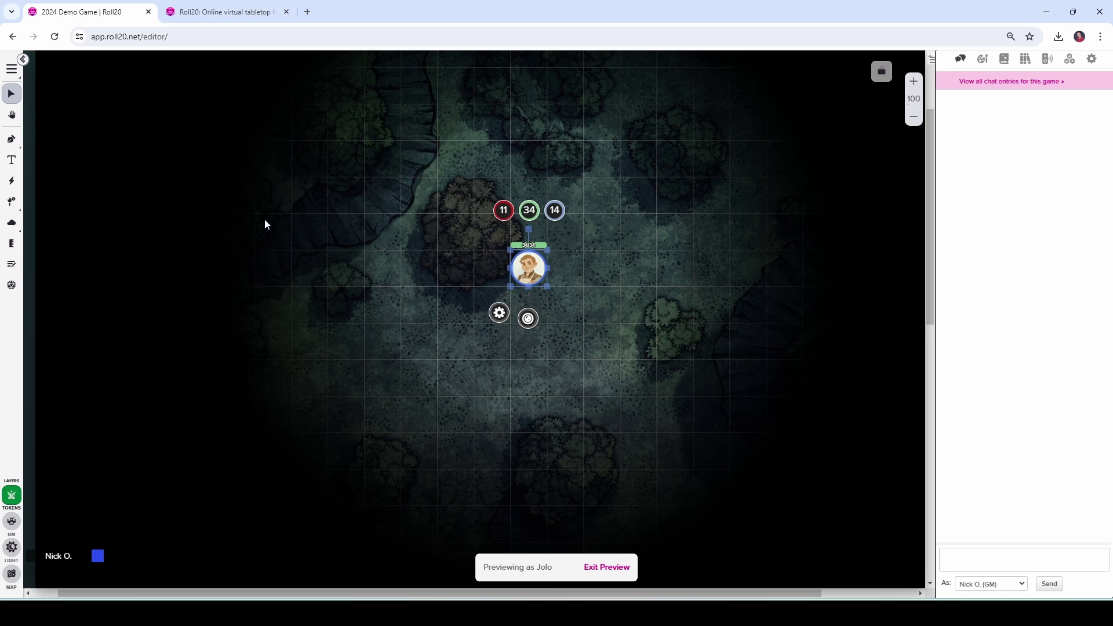
key("Left")
key("Left")
key("Down")
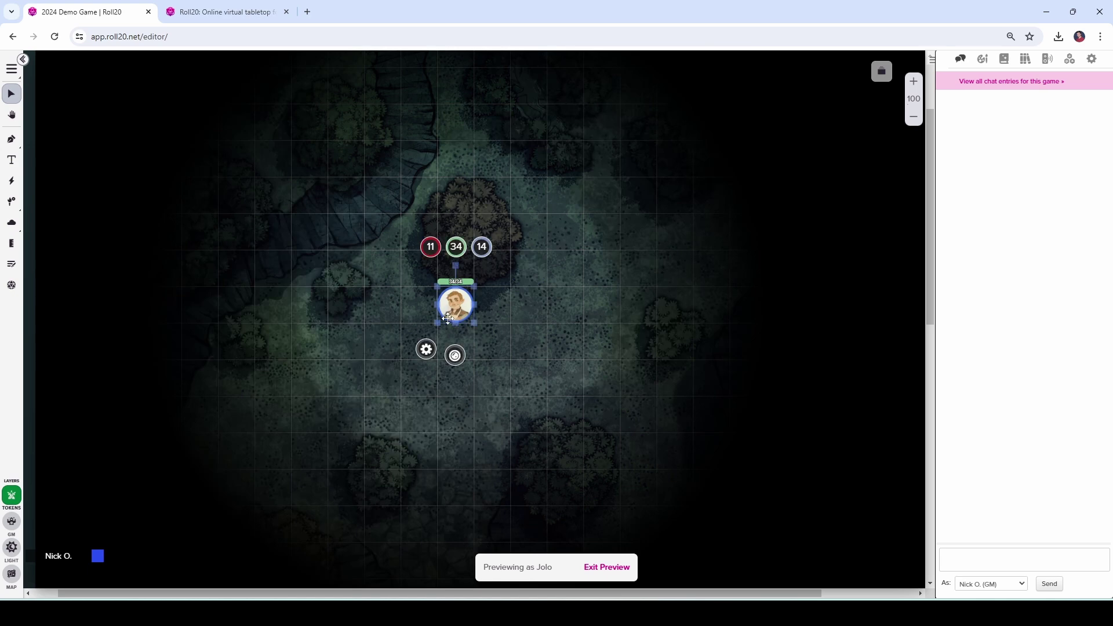
left_click_drag(452, 310, 525, 243)
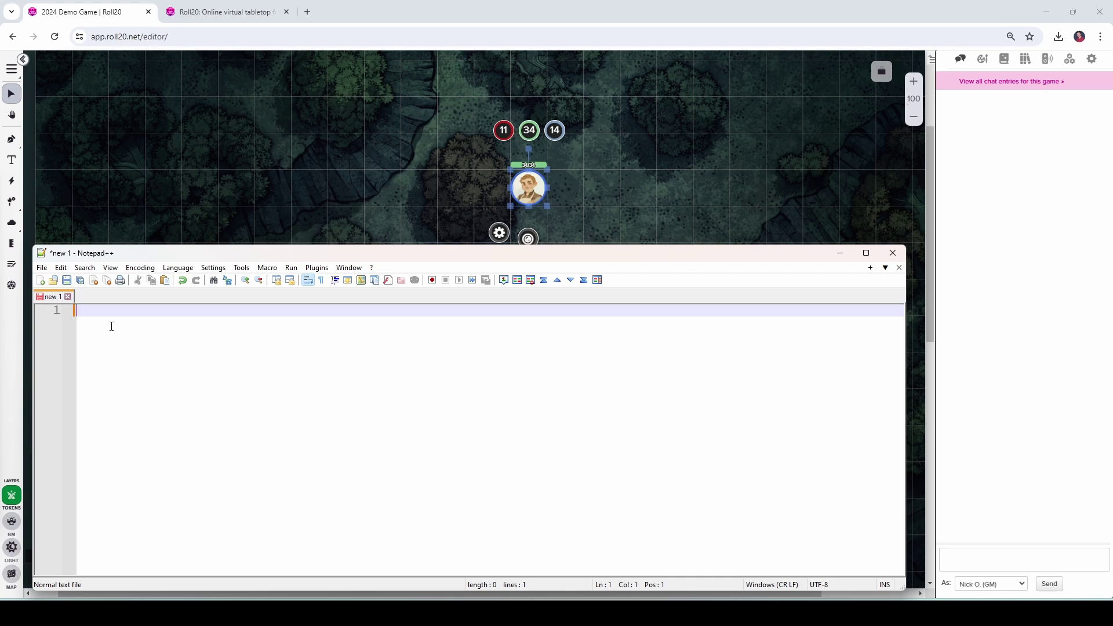
In Notepad++, paste the command "!token-mod --set emits_bright|on emits_low_light|on bright_light_distance|20 low_light_distance|20" into the empty document
key("ctrl+v")
Examine each part of the token-mod command: the --set keyword, the two light switches and the two distance settings
left_click_drag(152, 320, 84, 320)
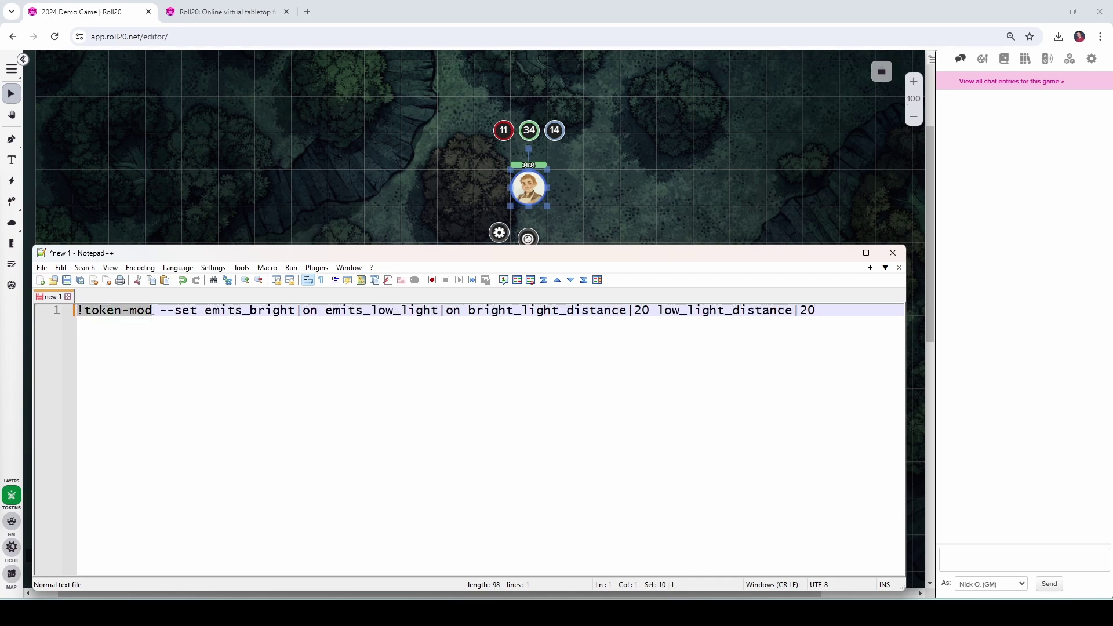
left_click_drag(157, 313, 196, 312)
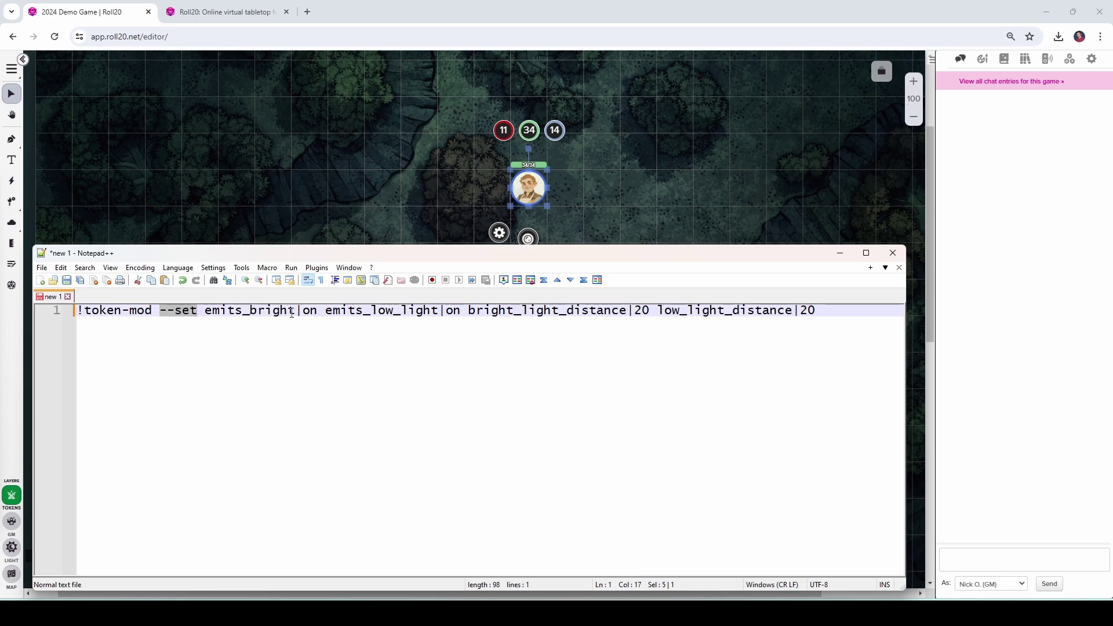
left_click_drag(297, 313, 210, 318)
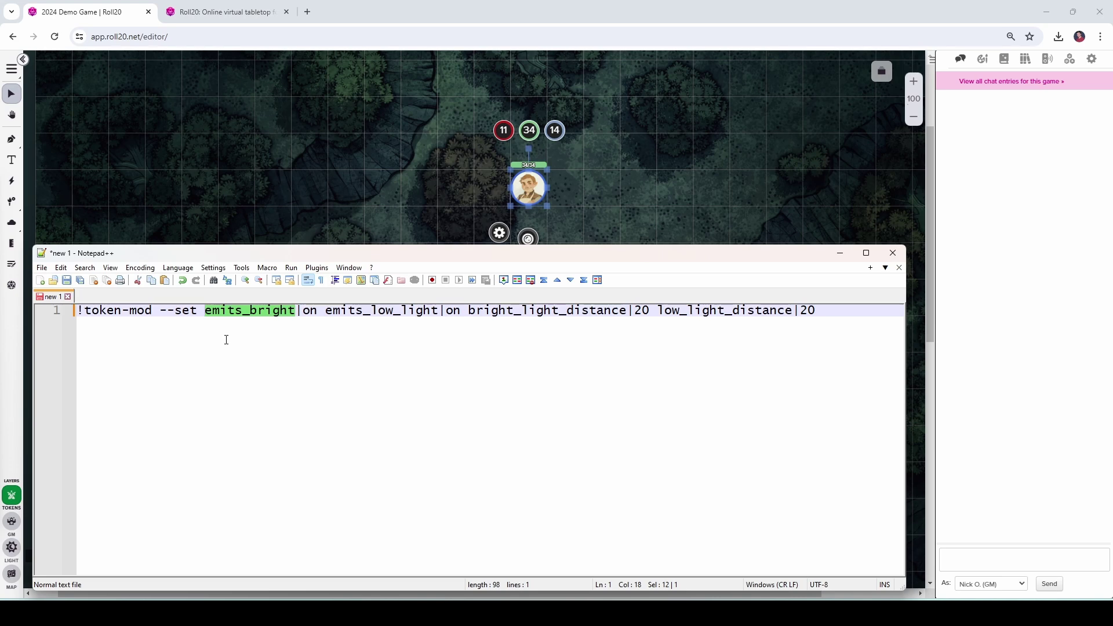
left_click_drag(322, 311, 304, 312)
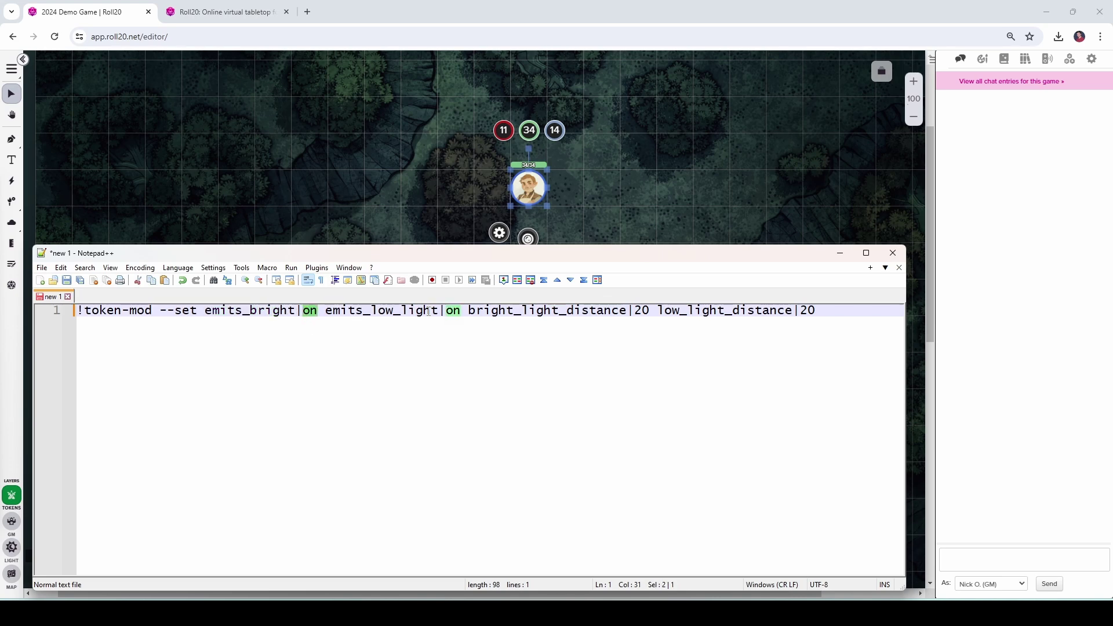
left_click_drag(439, 311, 327, 314)
double_click(453, 312)
left_click(439, 331)
left_click_drag(469, 313, 789, 311)
left_click(640, 312)
Duplicate the entire token-mod command onto line 3, leaving an empty line between the two copies
left_click(814, 313)
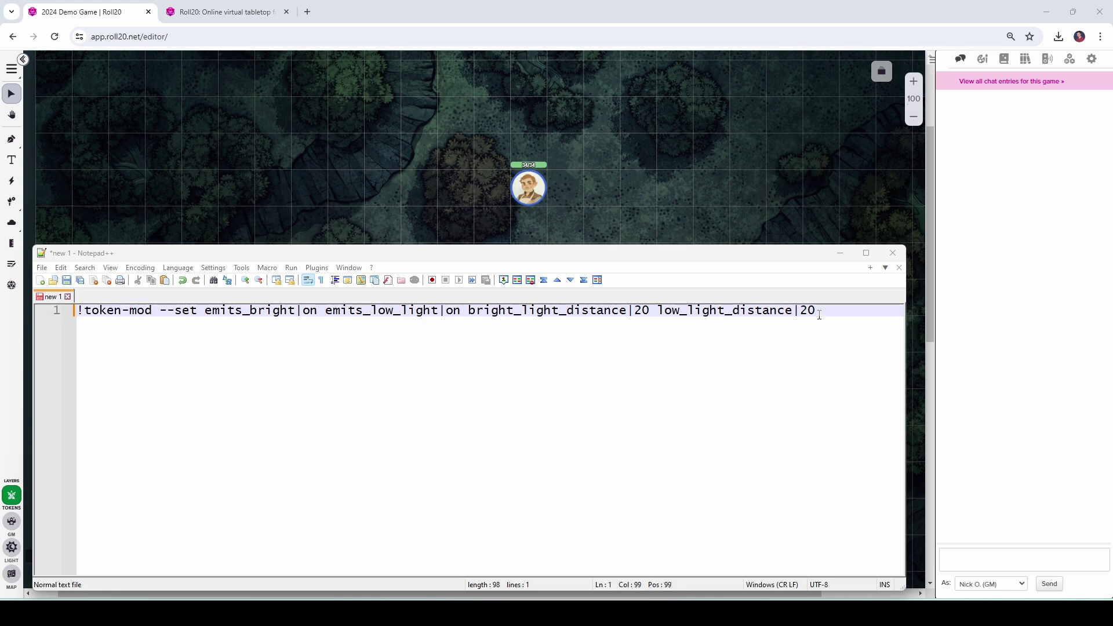
key("shift+Home")
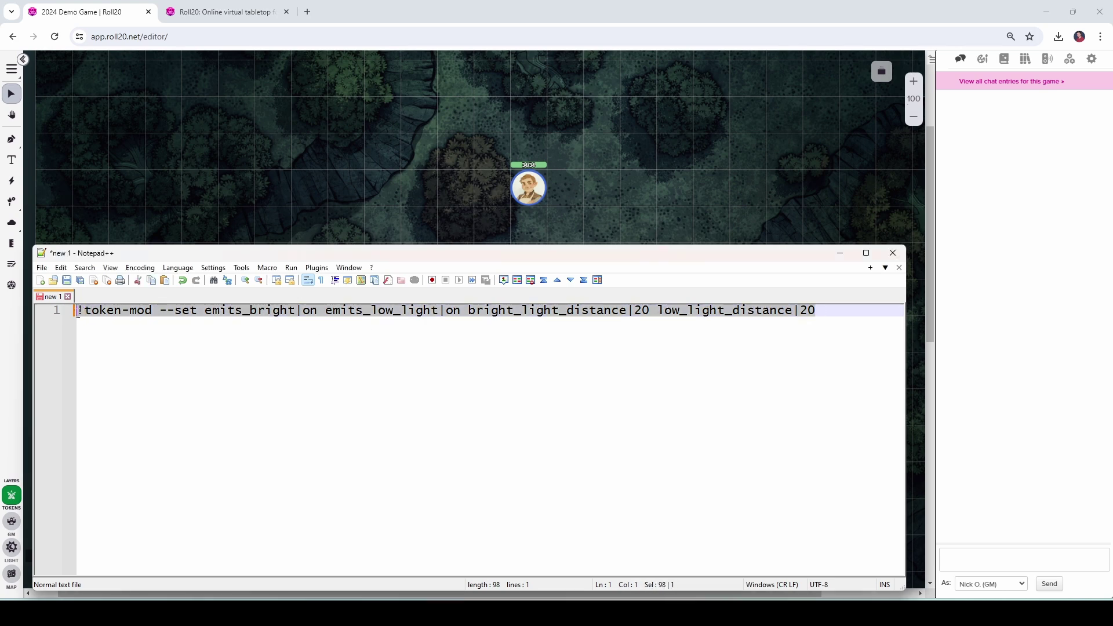
key("ctrl+c")
key("End")
key("Return")
key("Return")
key("ctrl+v")
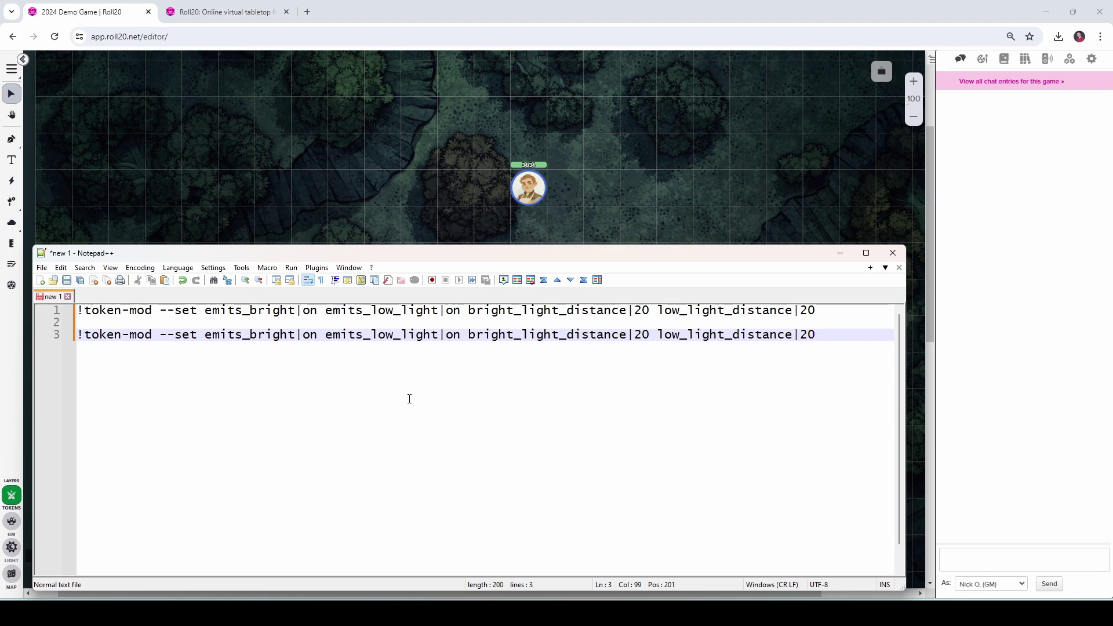
Replace "set" with "flip" in the duplicated command on line 3
left_click(195, 336)
key("BackSpace")
key("BackSpace")
key("BackSpace")
type("flip")
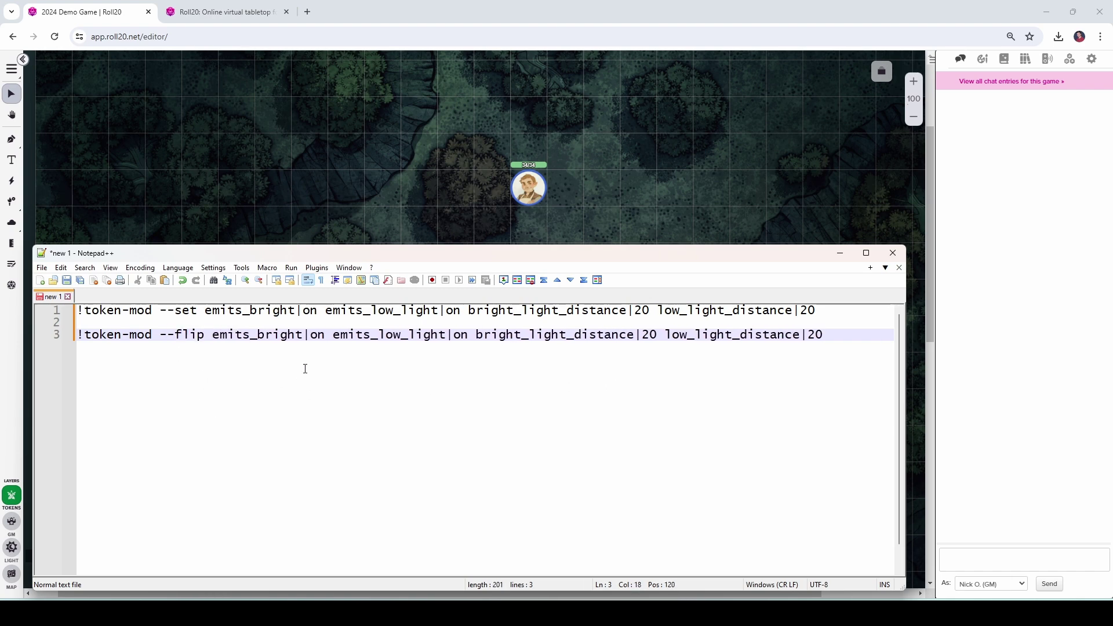
On line 3, remove "|on" from emits_bright and emits_low_light, and insert "--set" before bright_light_distance
left_click(325, 337)
key("BackSpace")
key("BackSpace")
key("BackSpace")
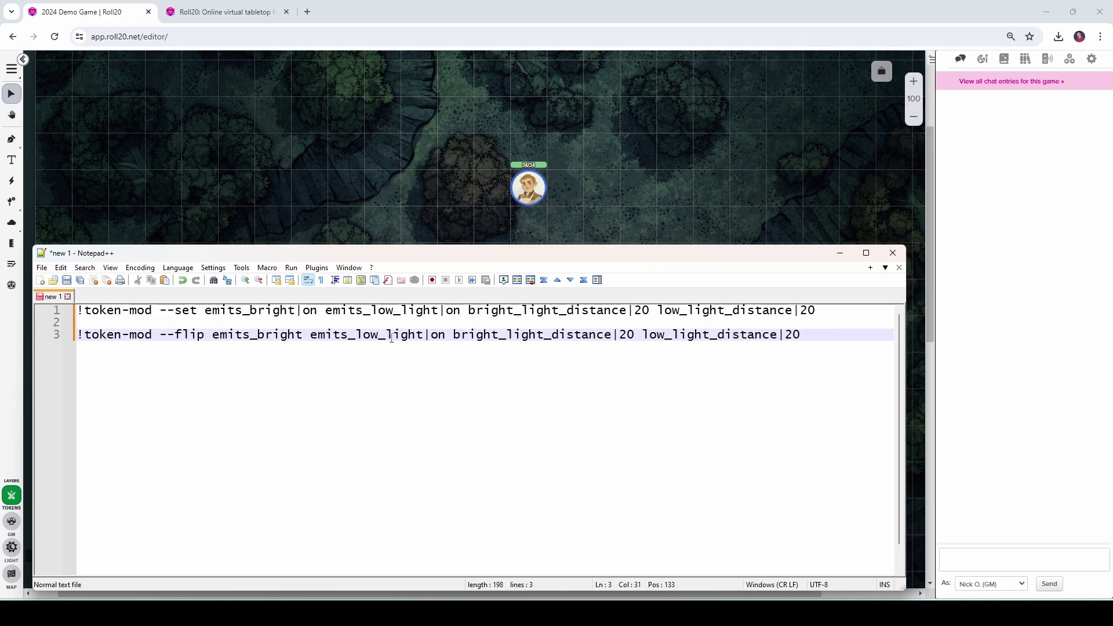
left_click(442, 335)
key("BackSpace")
key("BackSpace")
key("BackSpace")
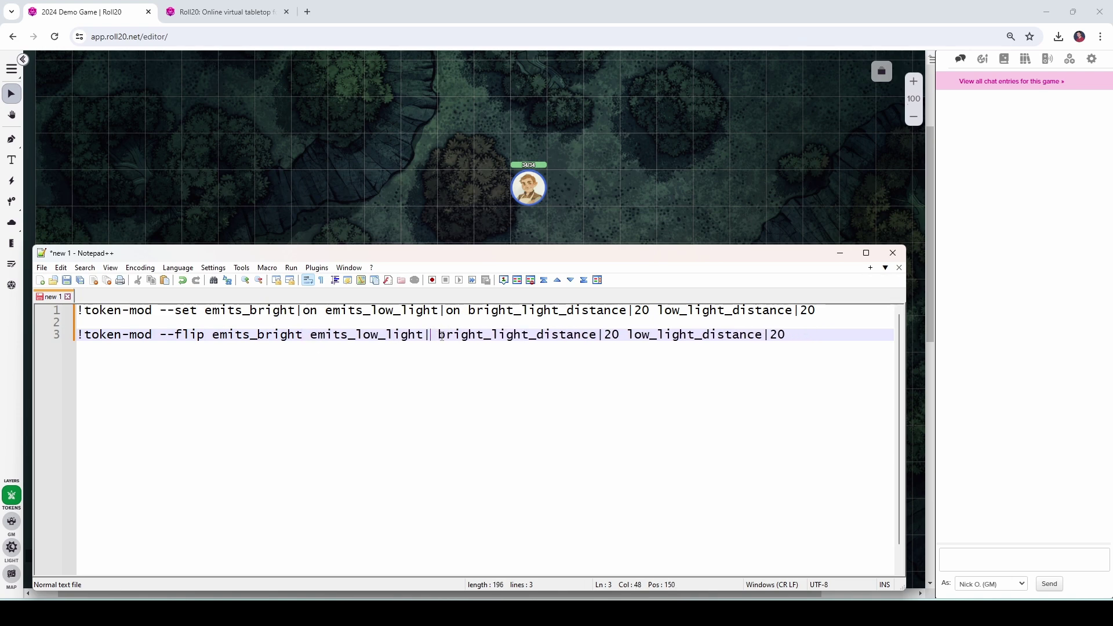
type("--set")
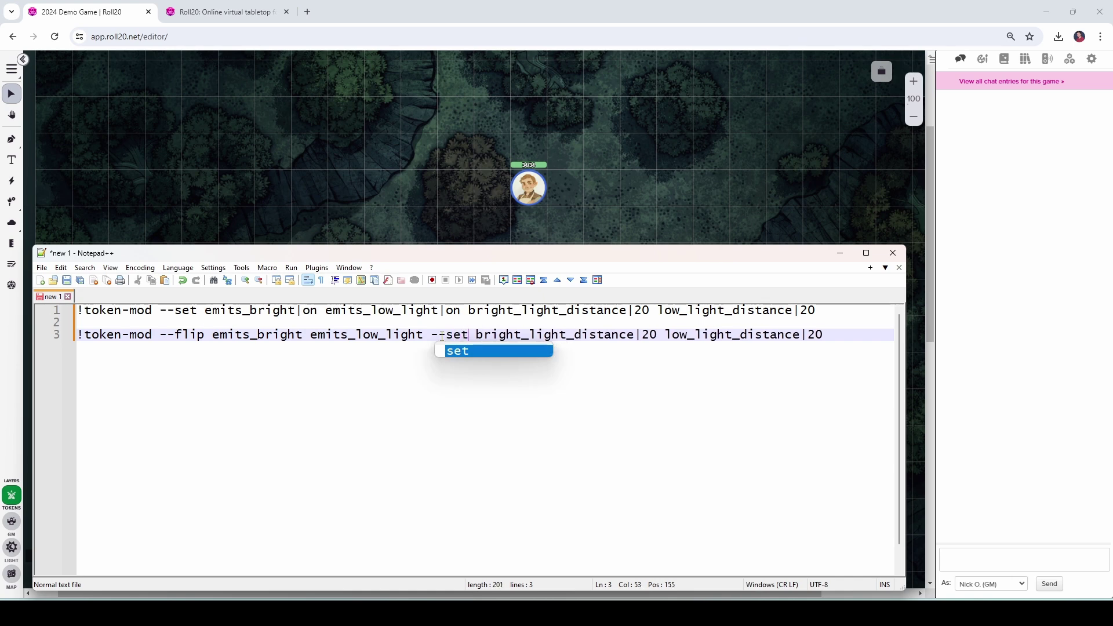
key("End")
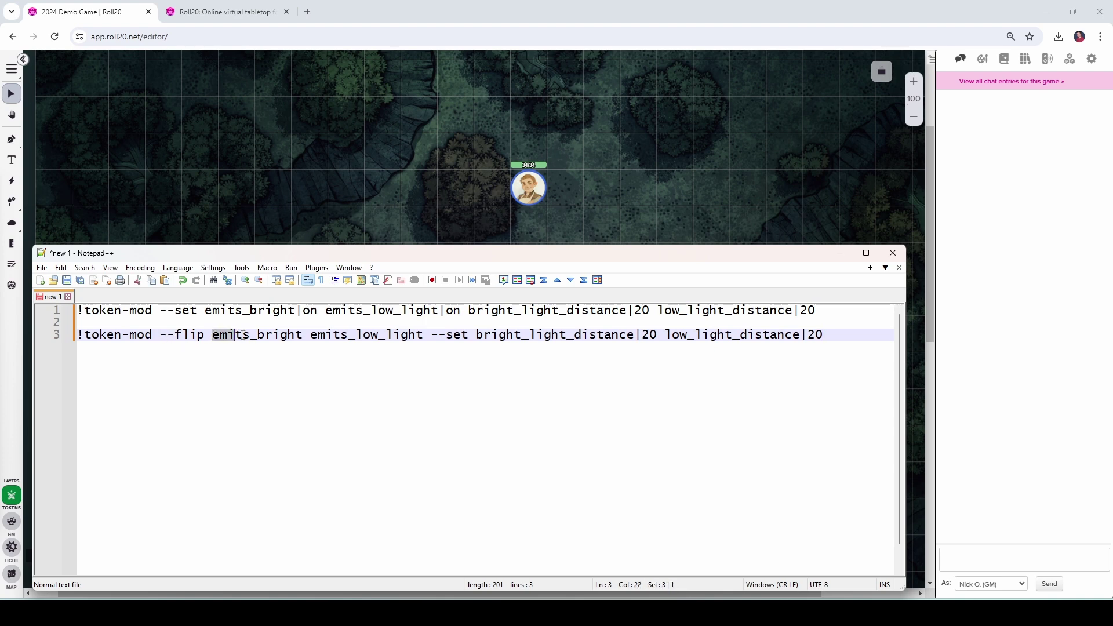
Copy the complete --flip command from line 3
left_click_drag(250, 335, 422, 338)
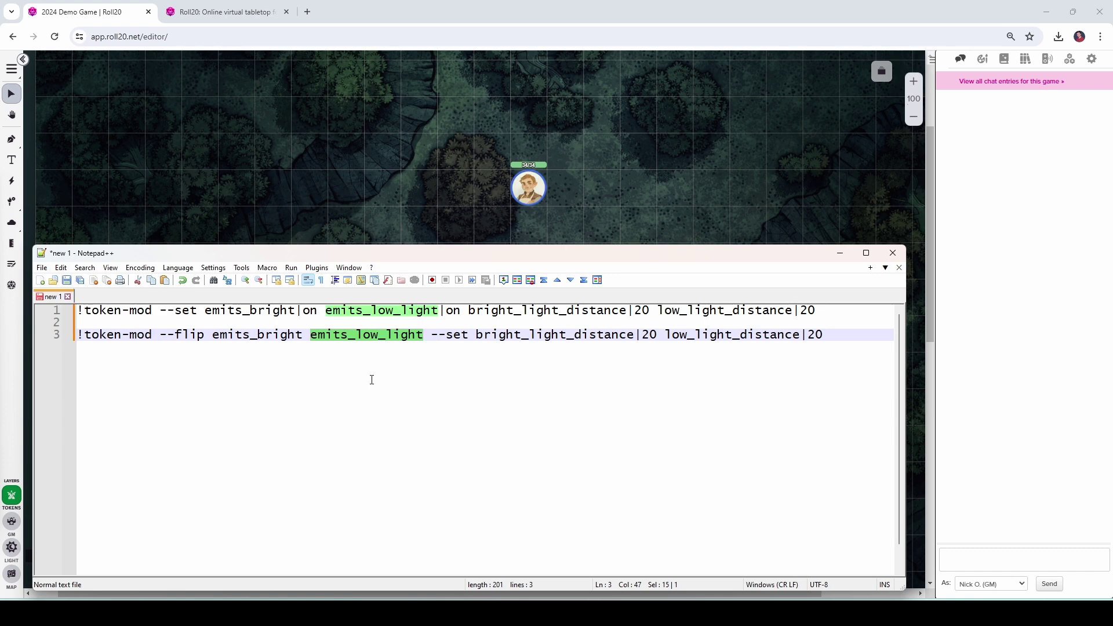
left_click(441, 336)
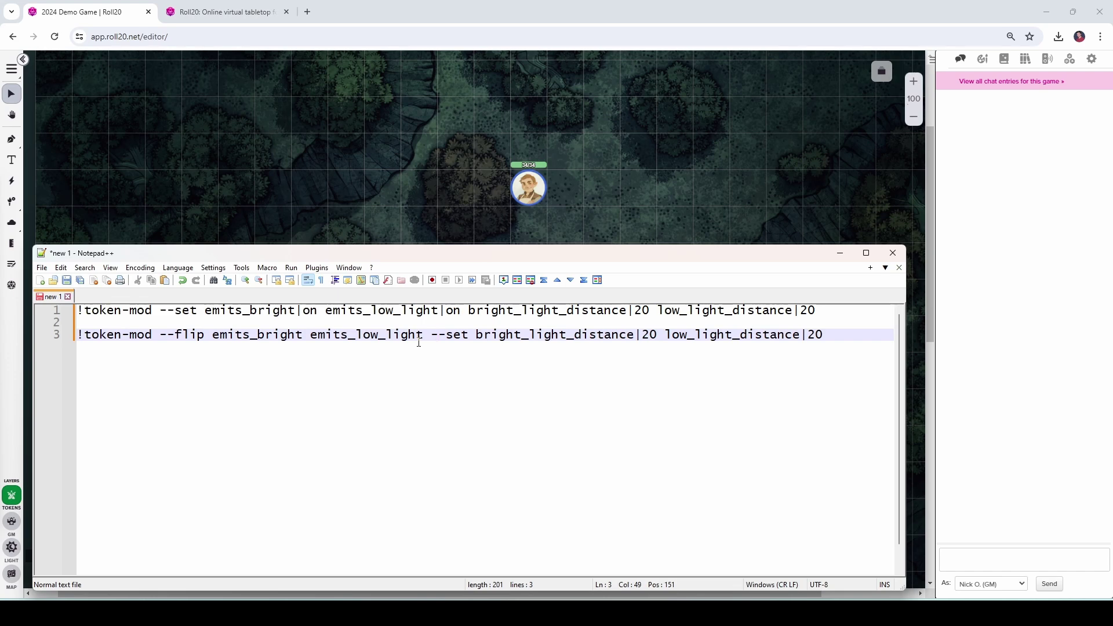
left_click_drag(833, 335, 77, 335)
key("ctrl+c")
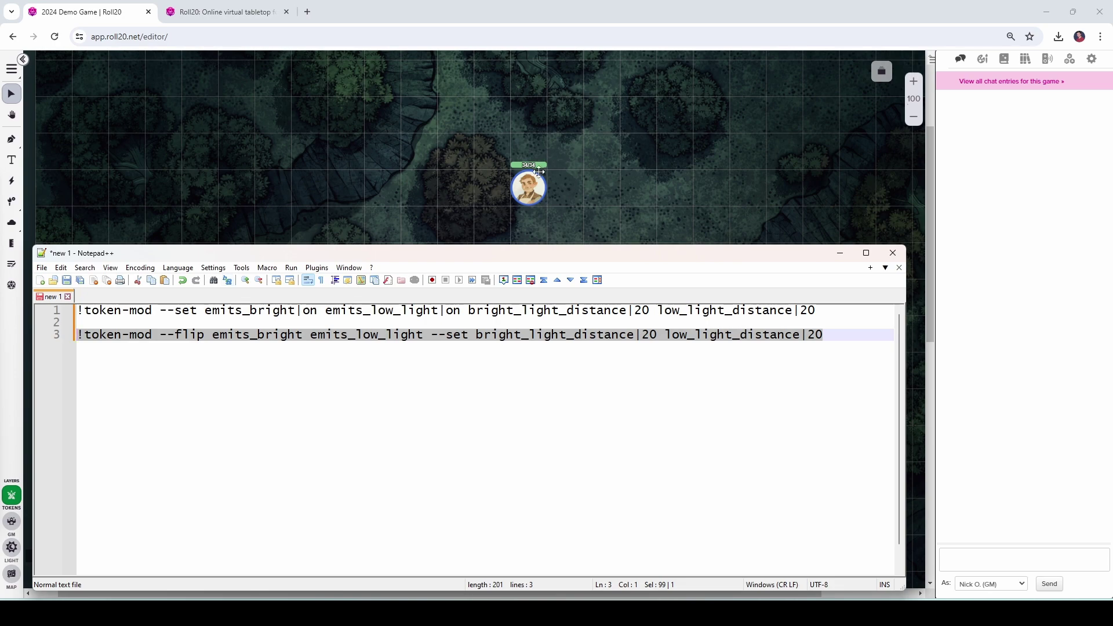
Return to Roll20 and check the token's Bright Light and Low Light settings, closing them without changes
left_click(840, 254)
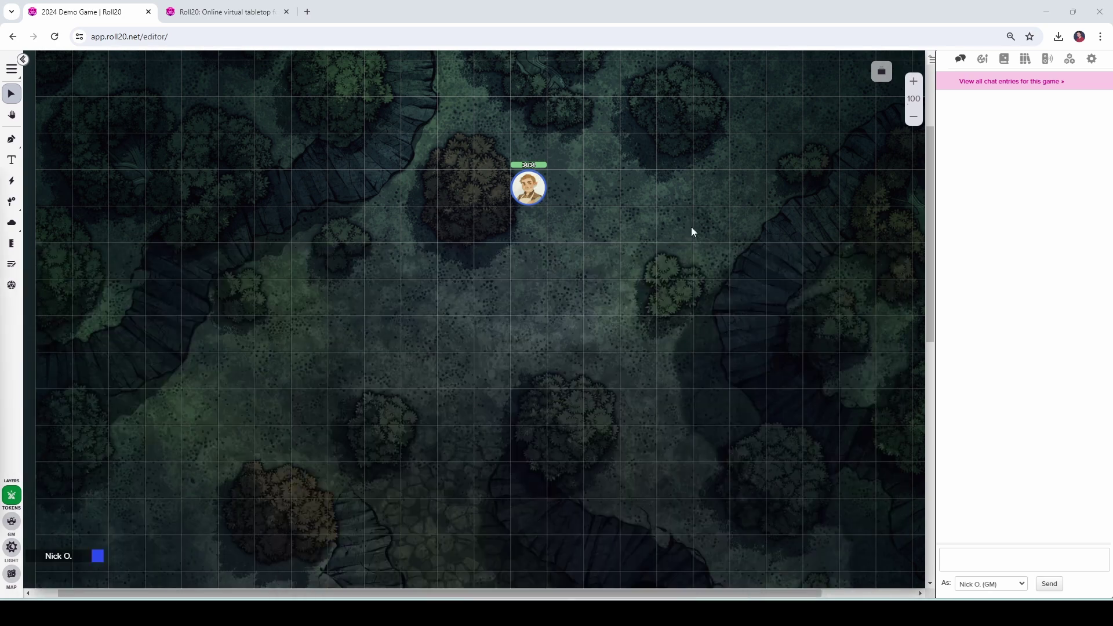
double_click(518, 193)
scroll(619, 237, "down", 3)
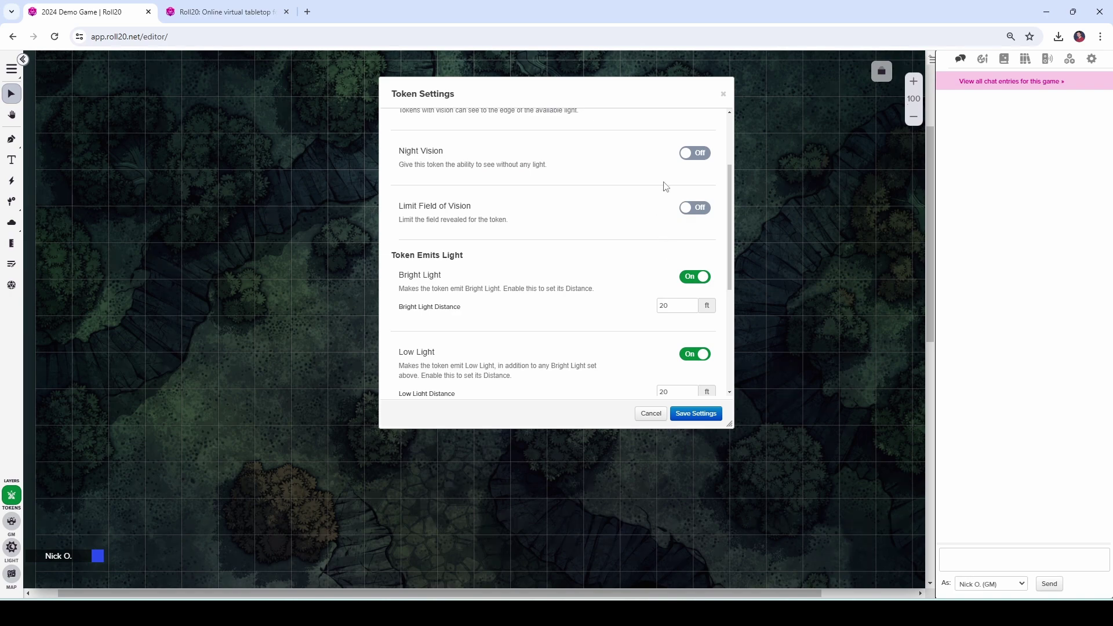
scroll(676, 251, "down", 1)
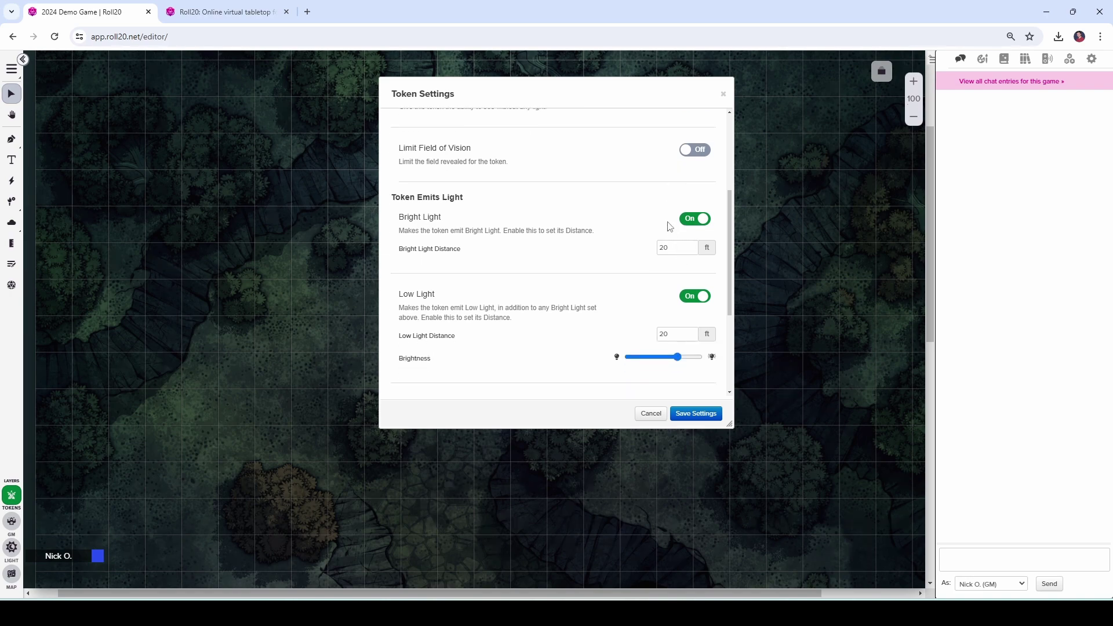
scroll(664, 198, "up", 3)
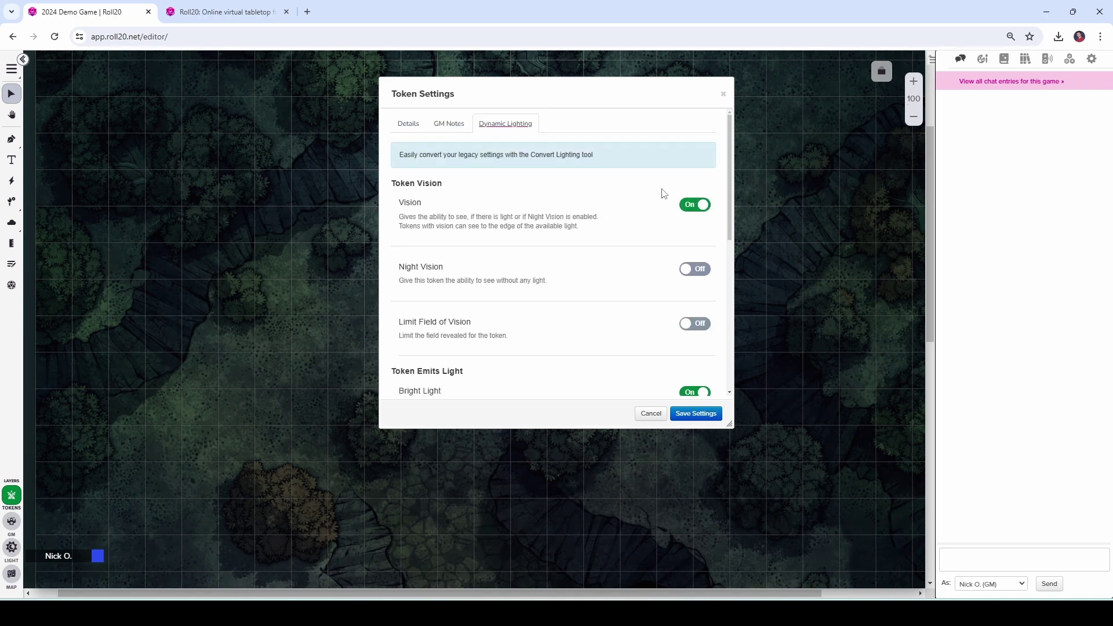
left_click(723, 94)
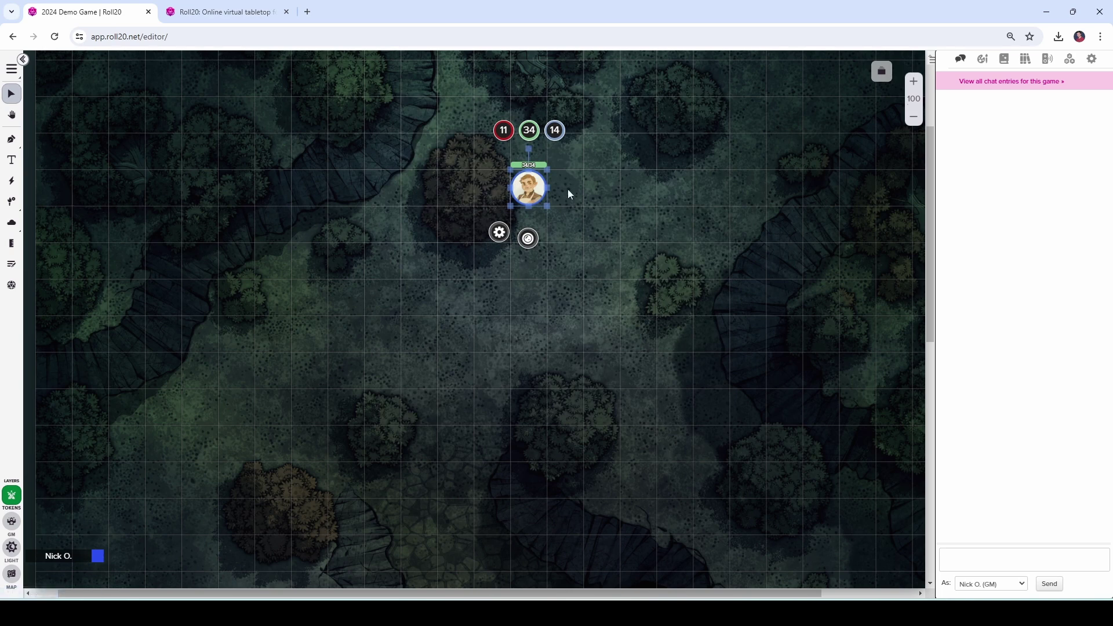
Send the copied --flip command in the game chat to toggle the selected token's light
left_click(1025, 562)
key("ctrl+v")
key("Return")
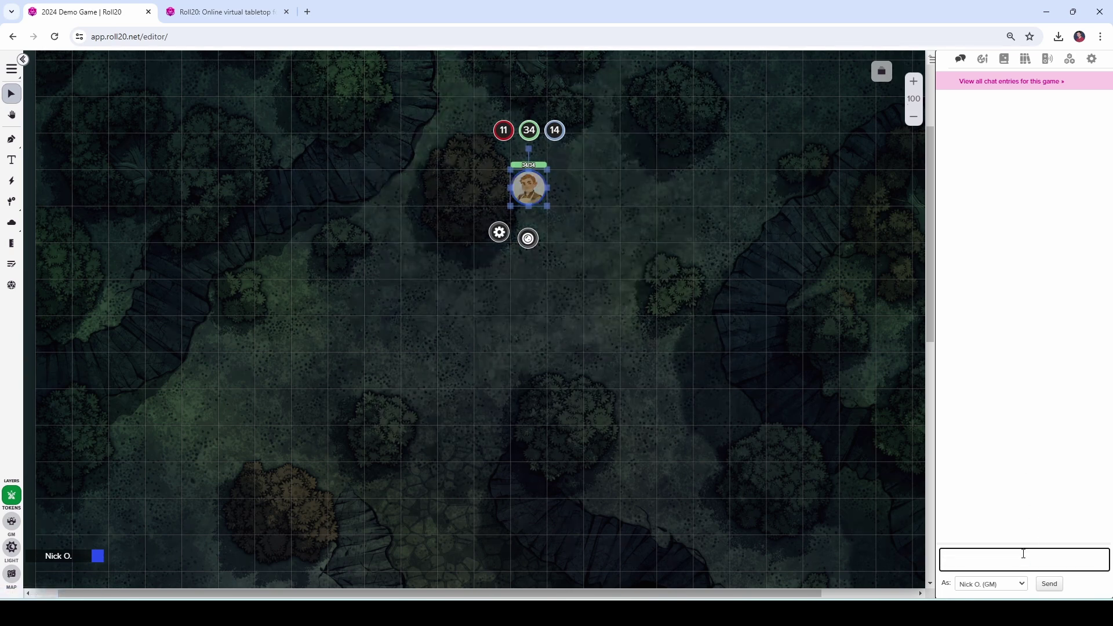
Check the token's Bright Light and Low Light settings under dynamic lighting, closing them without changes
double_click(530, 189)
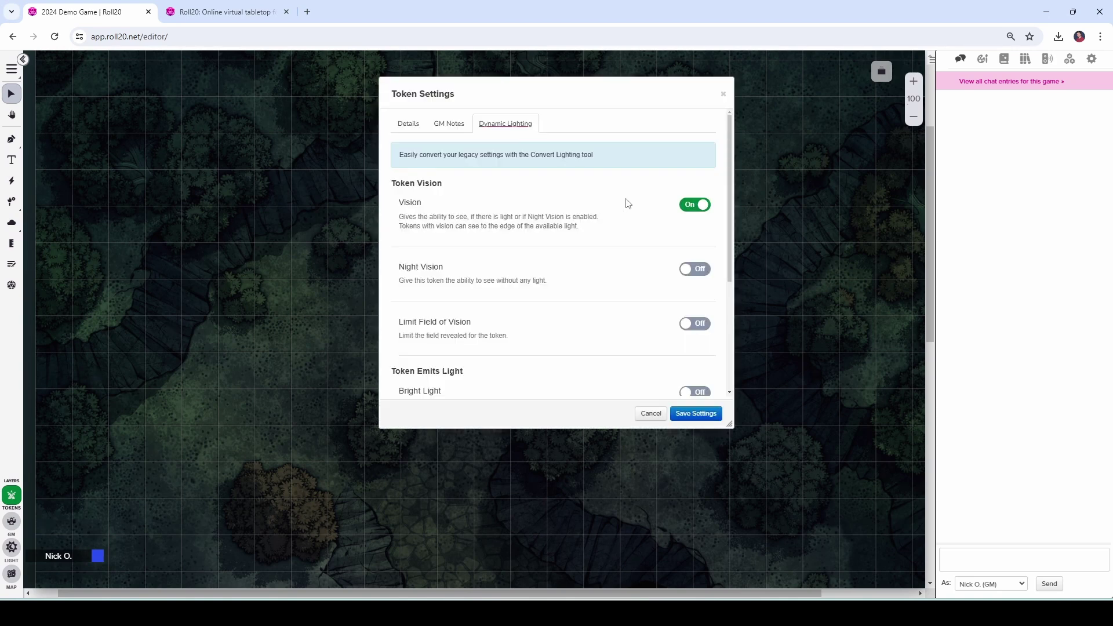
scroll(627, 204, "down", 3)
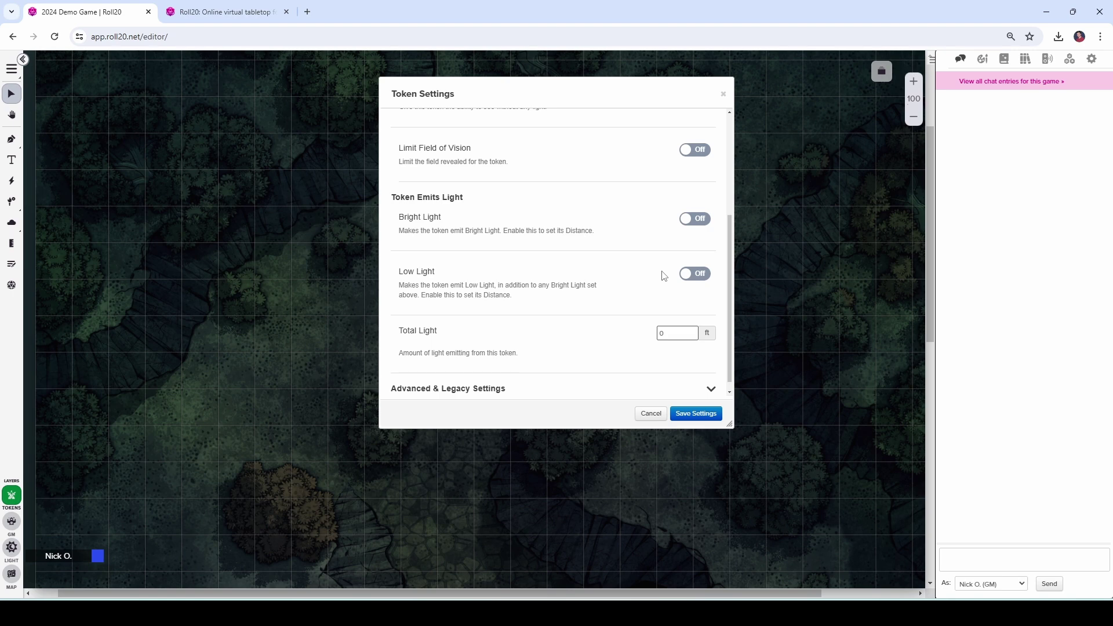
left_click(651, 413)
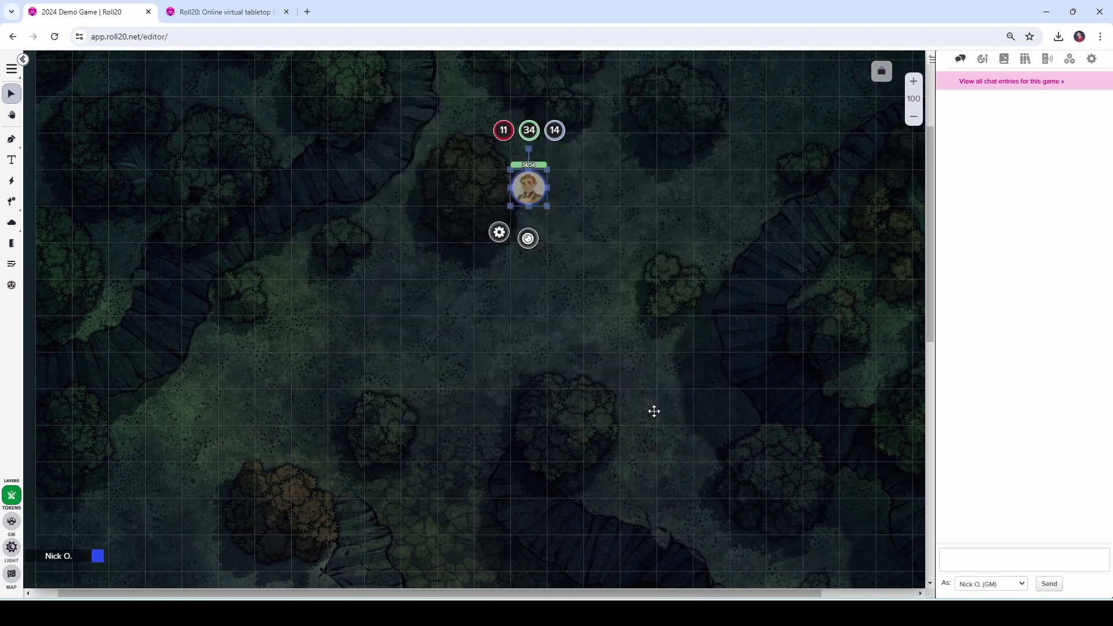
Send the copied --flip command in the game chat again for the selected token
left_click(1010, 561)
key("ctrl+v")
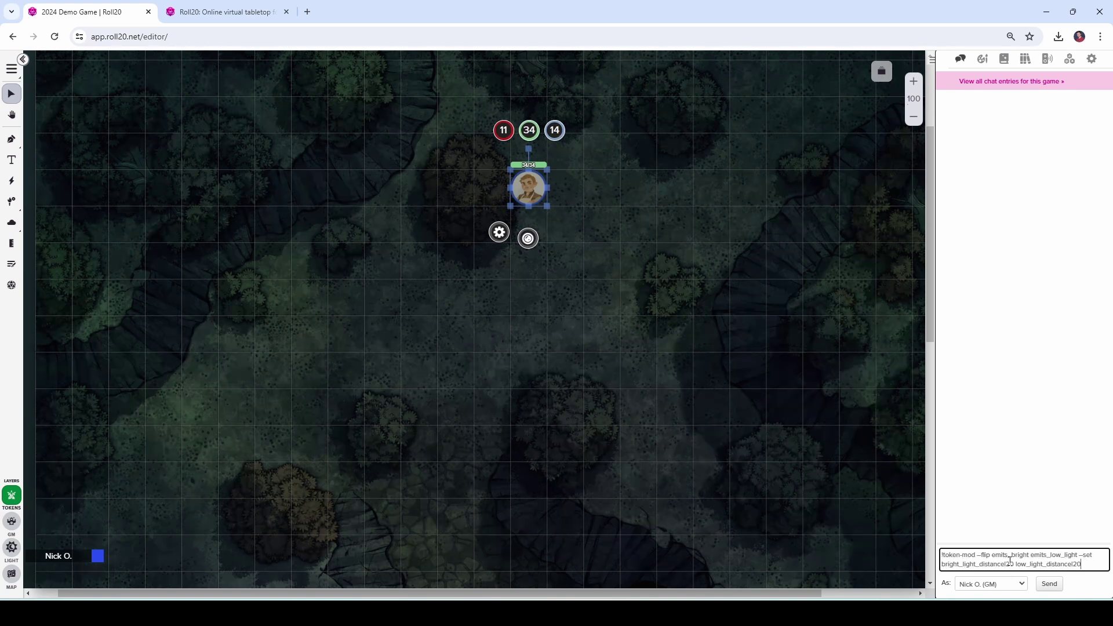
key("Return")
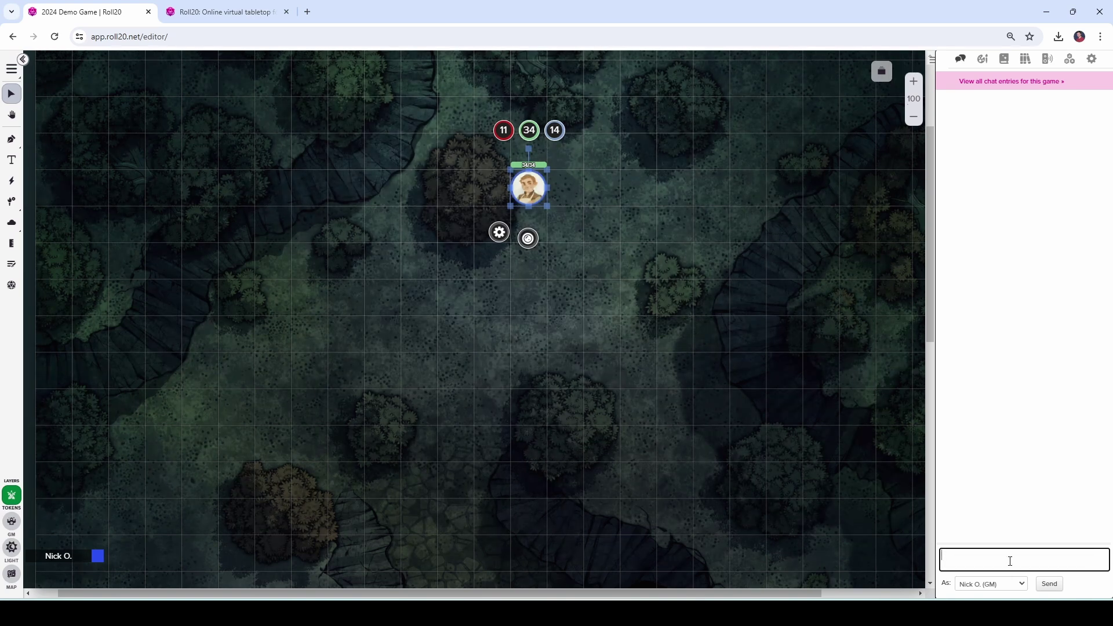
Review the token's Bright Light and Low Light distances in its dynamic lighting settings and close them unchanged
double_click(529, 187)
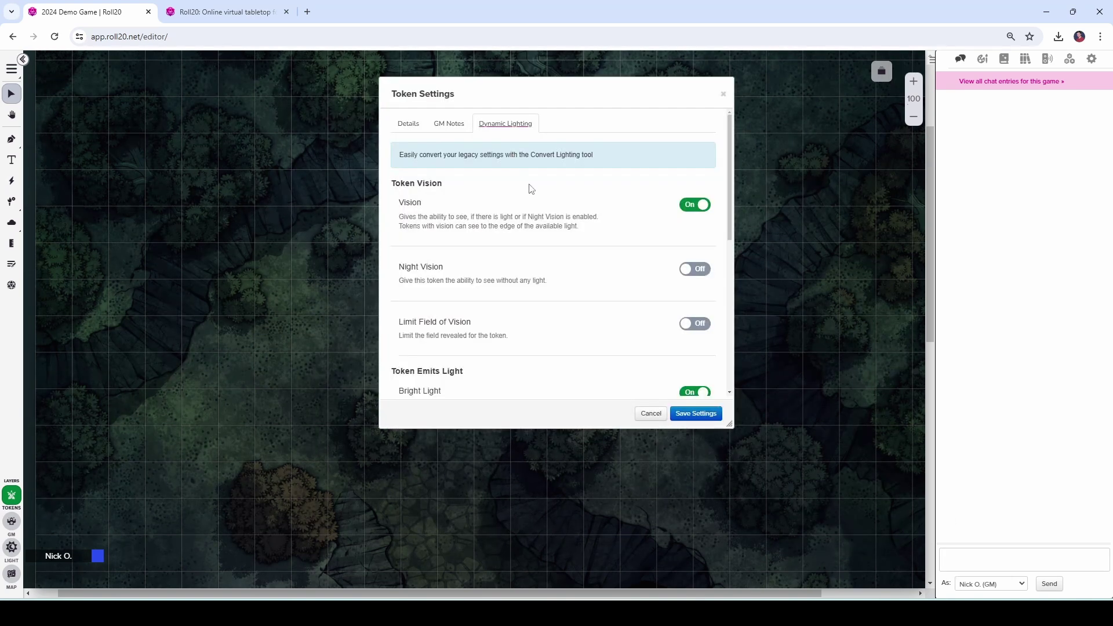
scroll(622, 207, "down", 4)
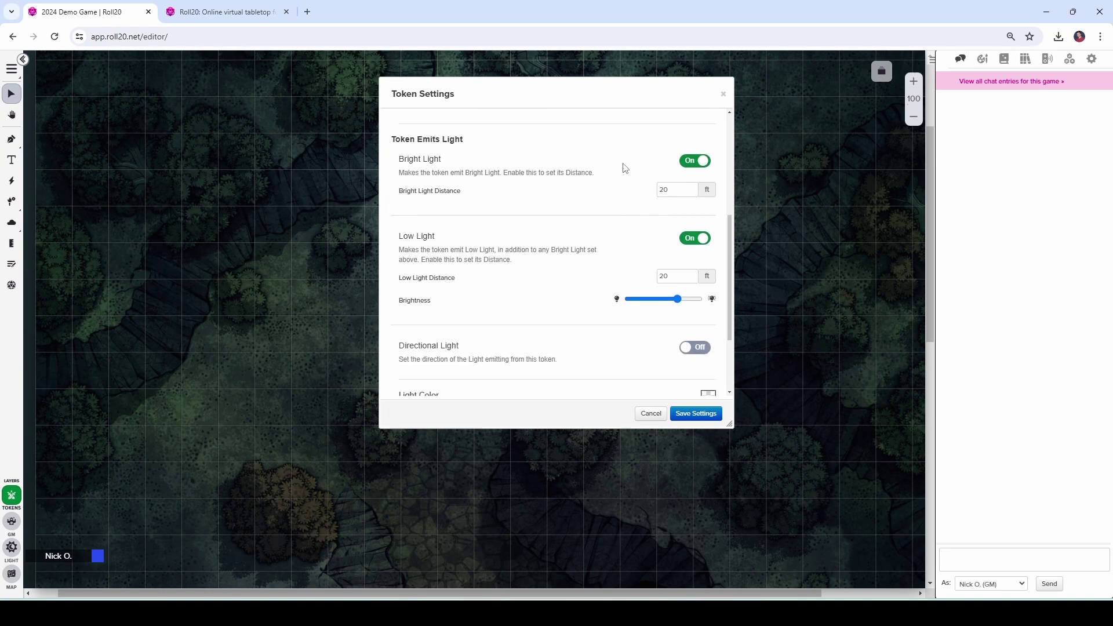
left_click(650, 414)
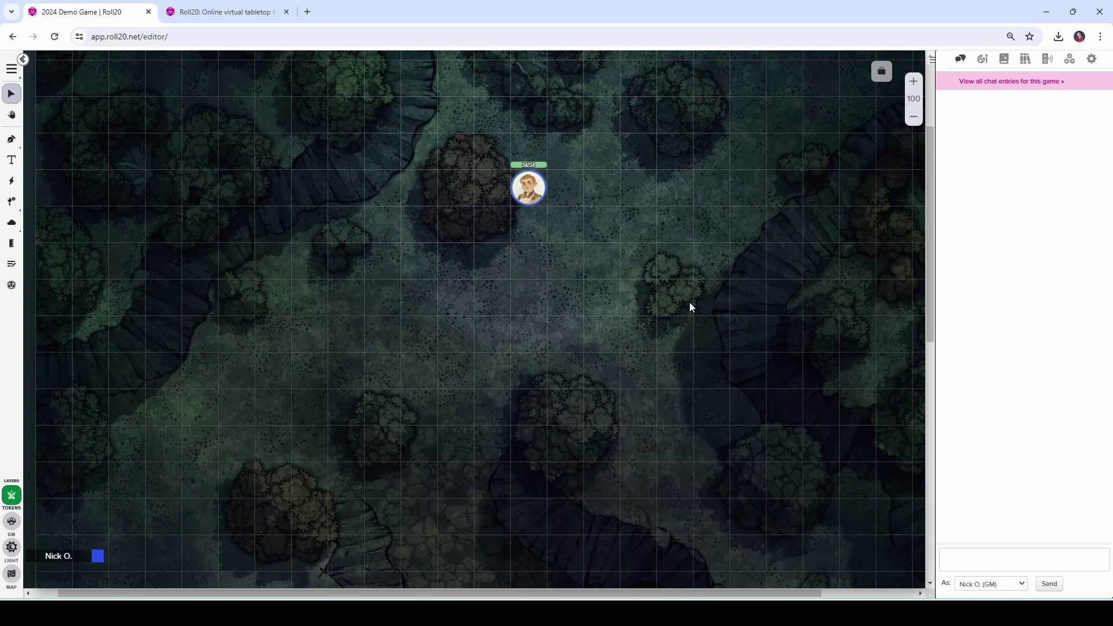
Reselect the token and resend the --flip command in chat to toggle its light once more
left_click(525, 184)
left_click(1049, 564)
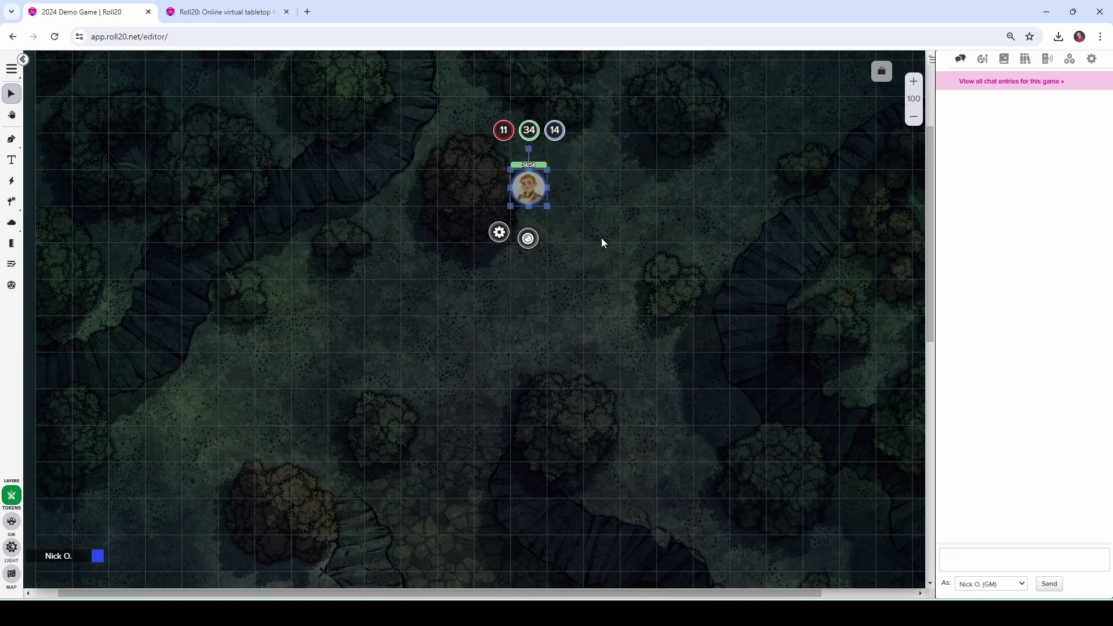
Switch the token's Vision off and back on, and save its dynamic lighting settings
double_click(532, 192)
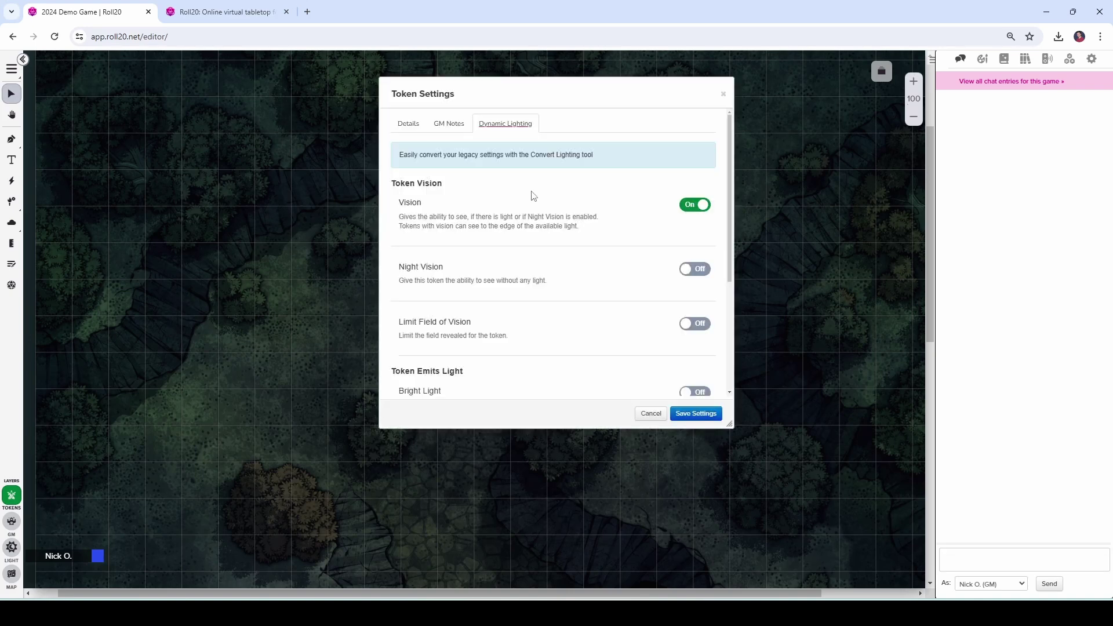
left_click(697, 209)
left_click(697, 209)
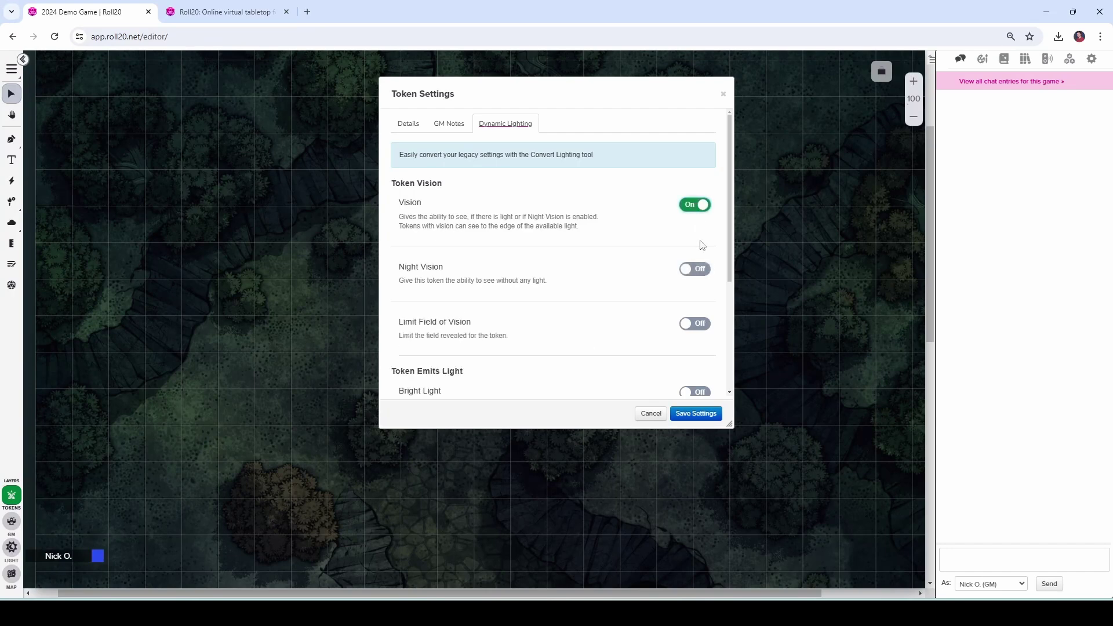
left_click(696, 414)
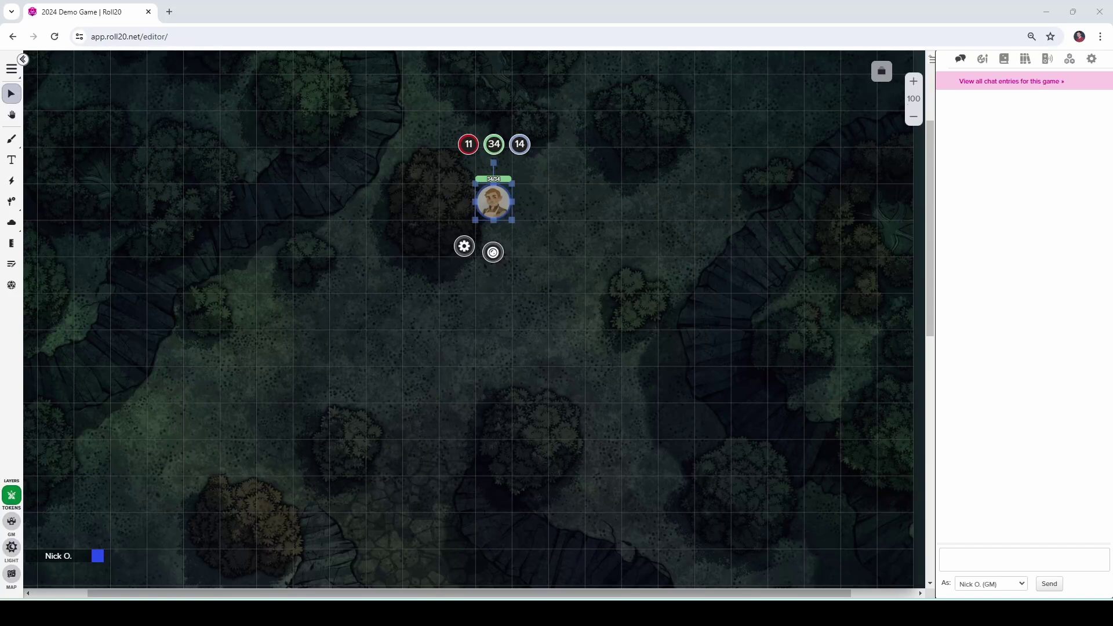
Switch to Notepad++ and copy the whole --flip command from line 3
key("alt+Tab")
left_click_drag(822, 336, 76, 338)
key("ctrl+c")
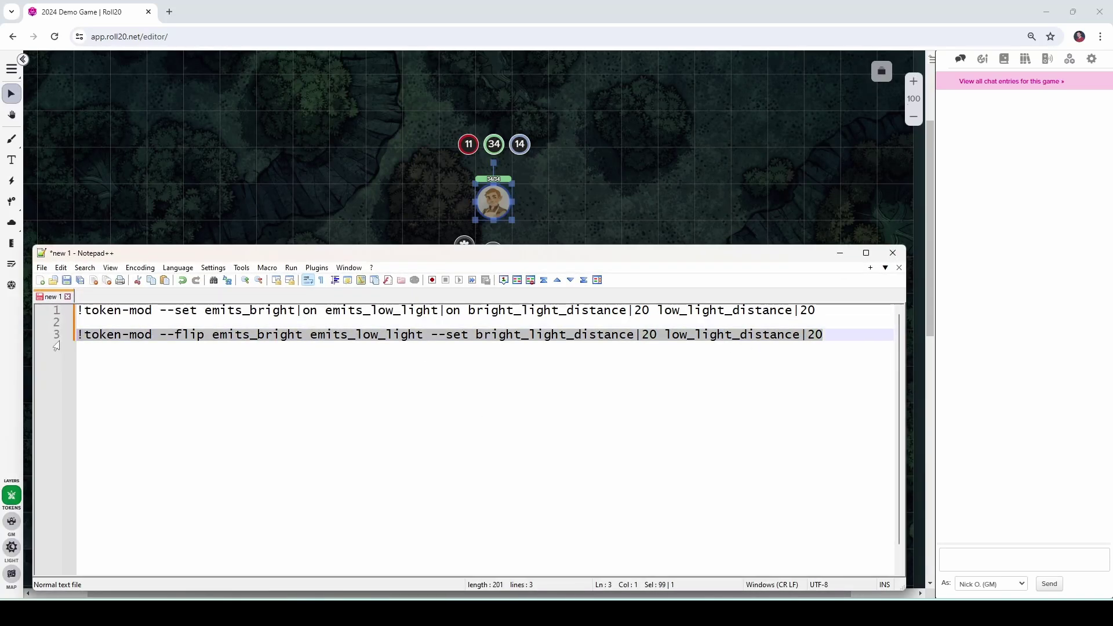
Back in Roll20, add a new macro named "Torch" with the copied --flip command as its action
left_click(1073, 64)
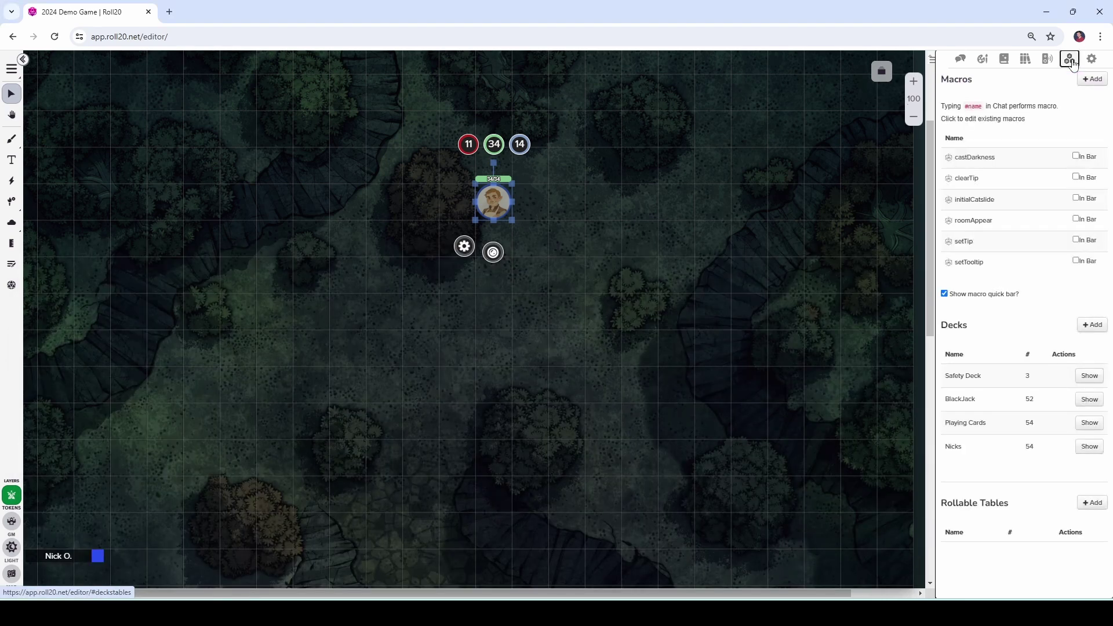
left_click(1090, 80)
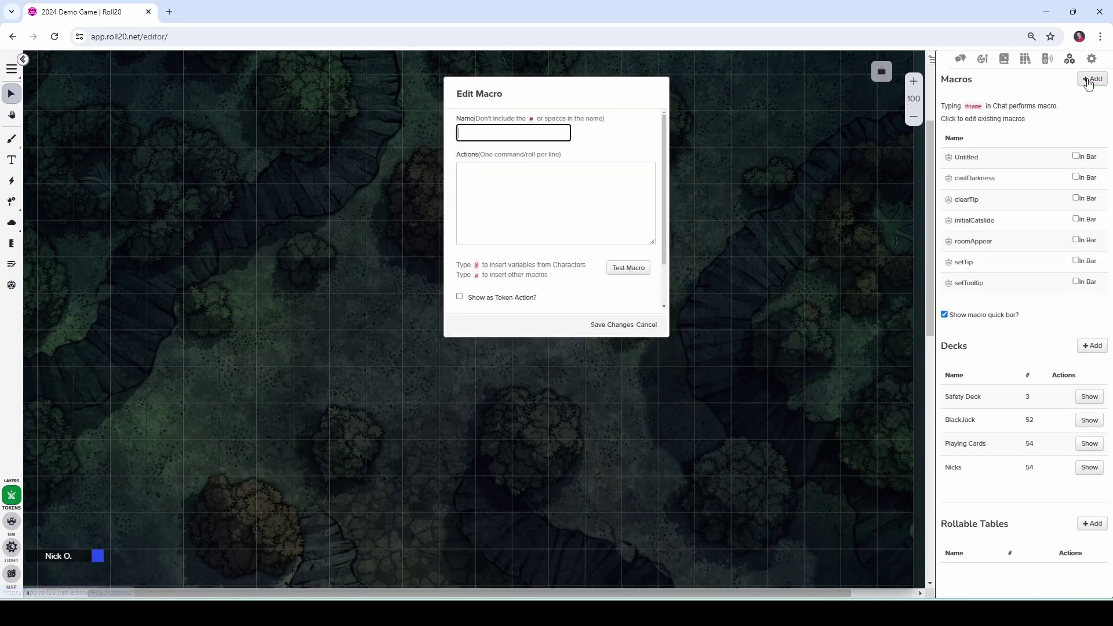
type("Torch")
left_click(500, 188)
key("ctrl+v")
scroll(500, 188, "down", 2)
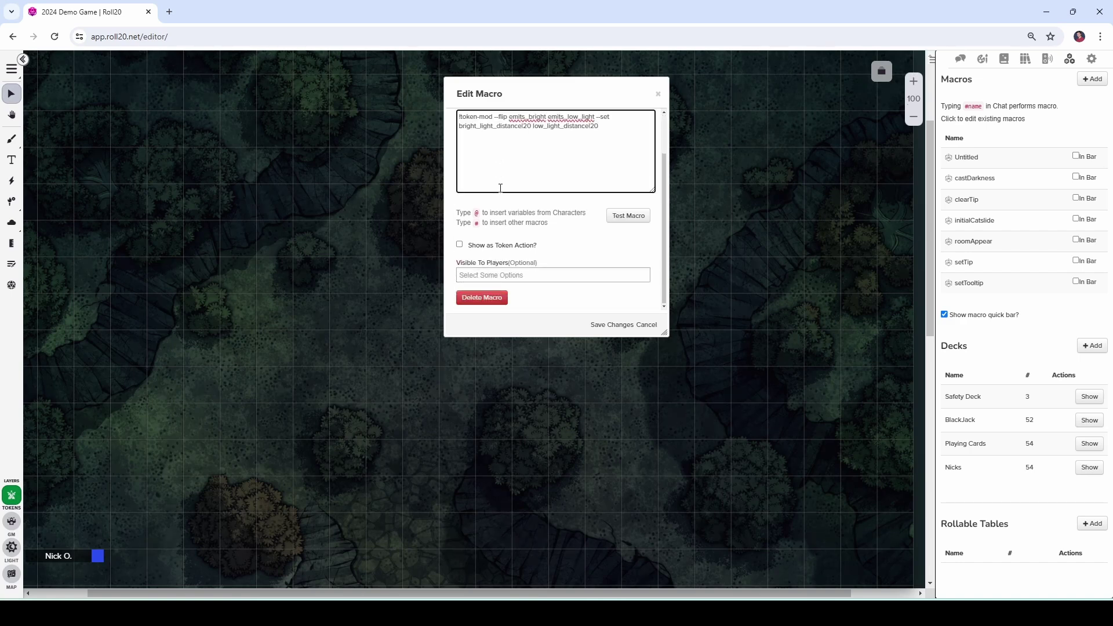
Make the Torch macro visible to All Players, show it as a token action, and save it
left_click(525, 274)
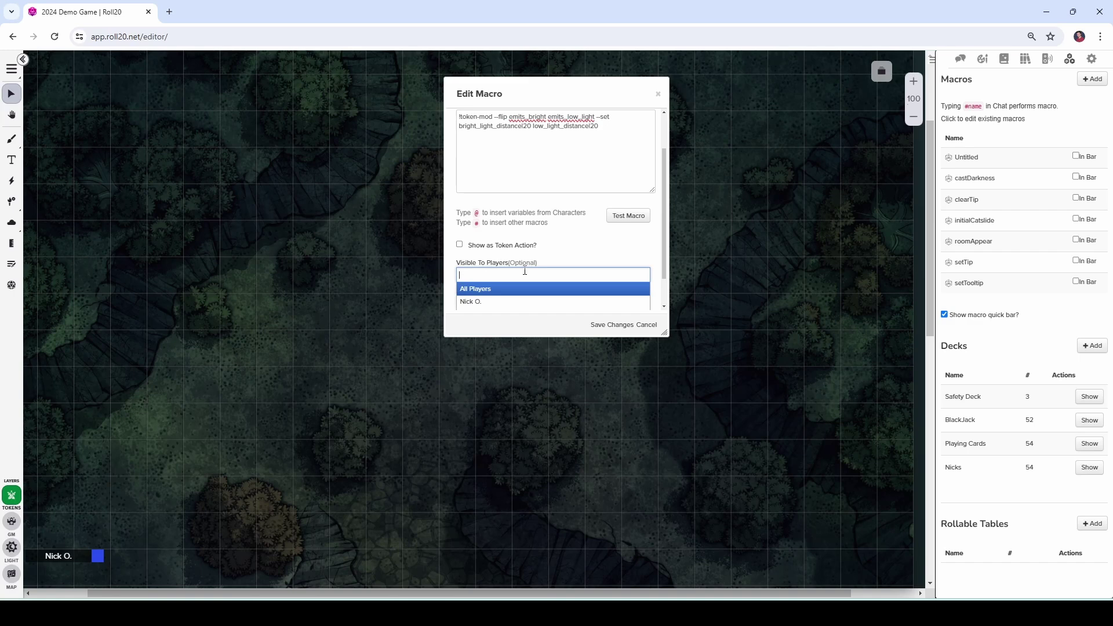
left_click(490, 293)
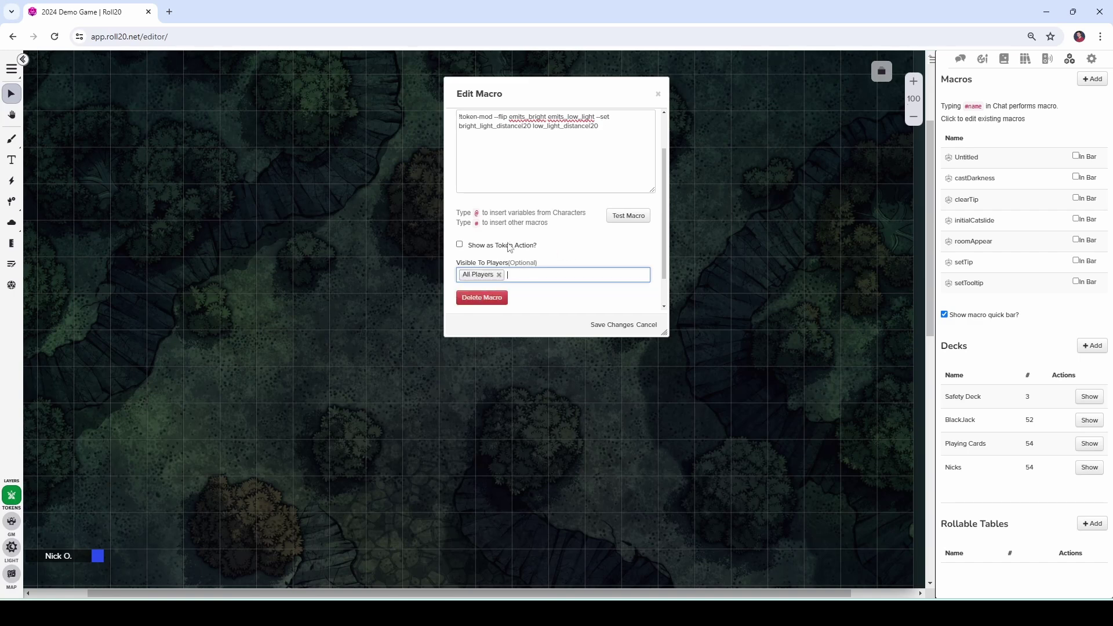
left_click(461, 246)
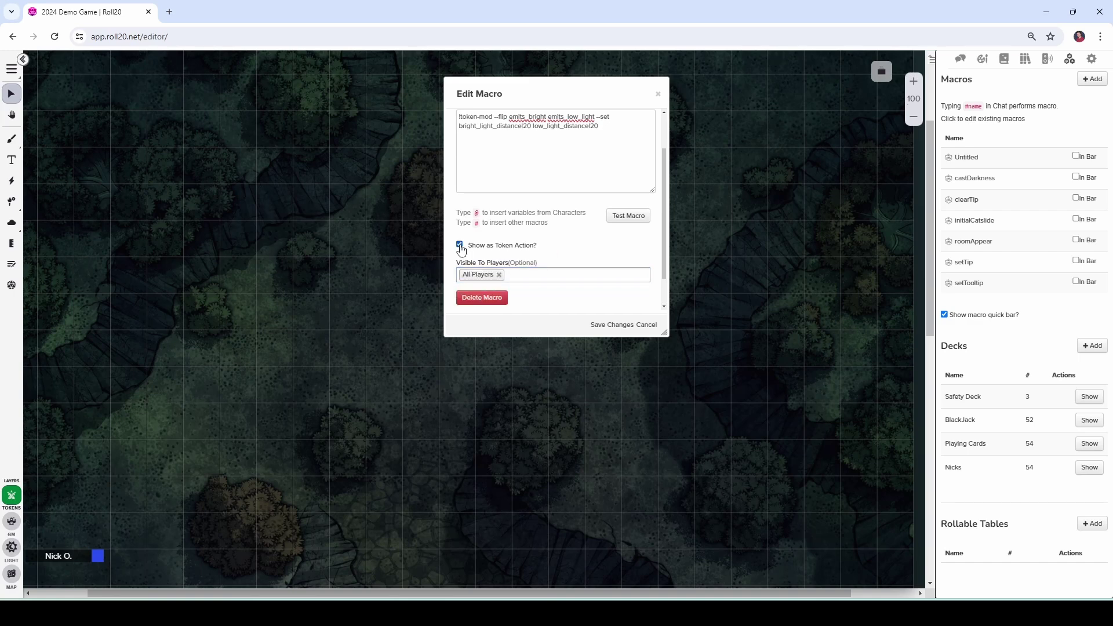
left_click(619, 325)
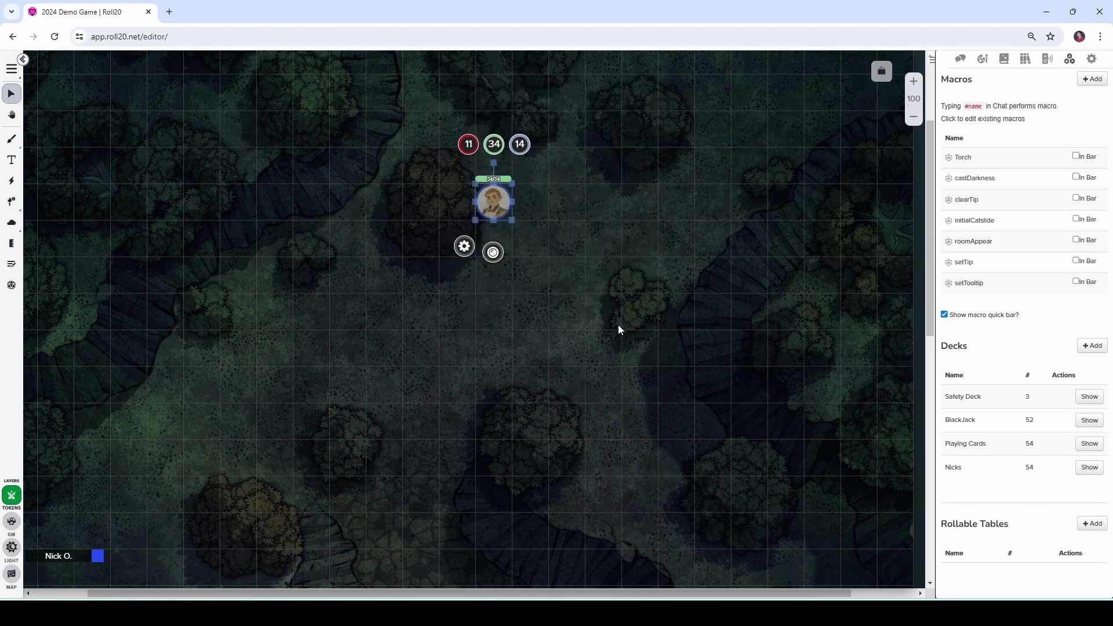
Reselect the token and run the Torch token action twice to test toggling its light
left_click(542, 231)
left_click(489, 206)
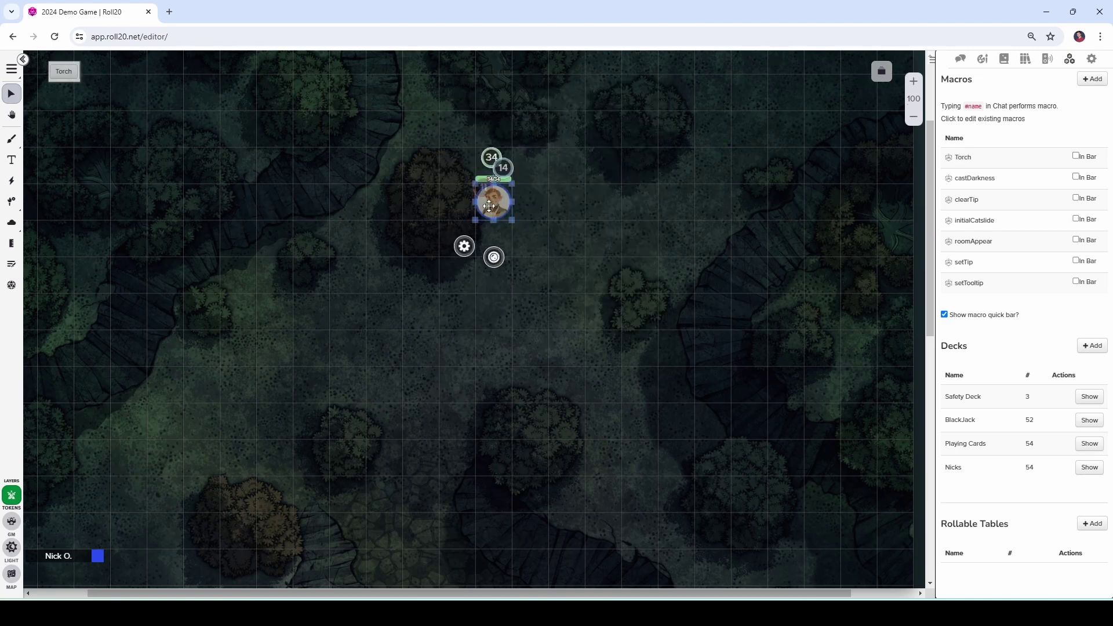
left_click(63, 72)
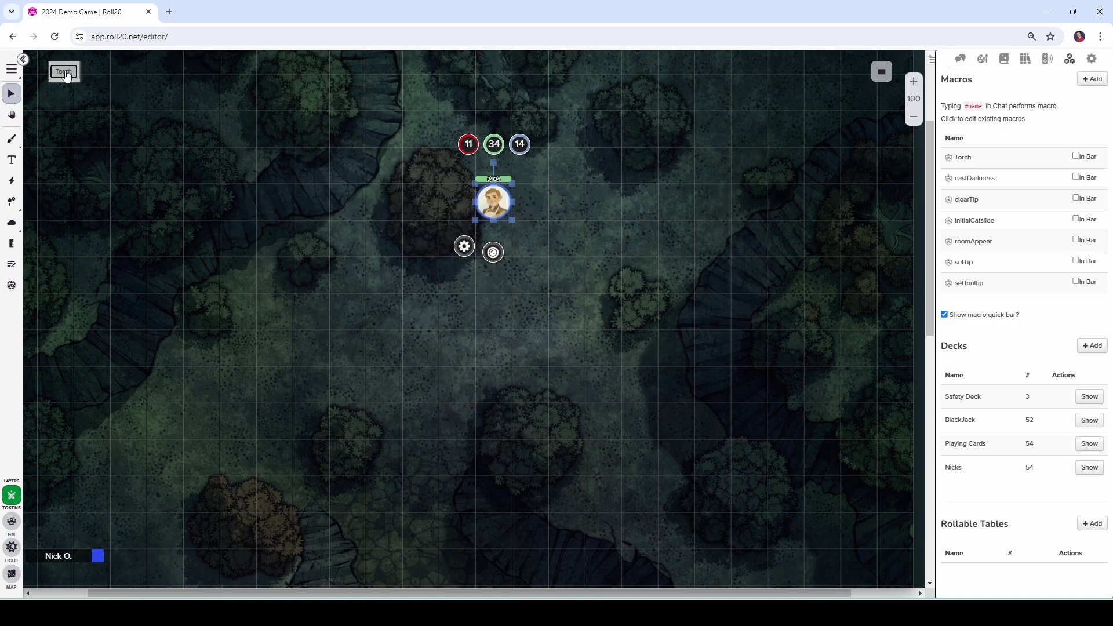
left_click(65, 73)
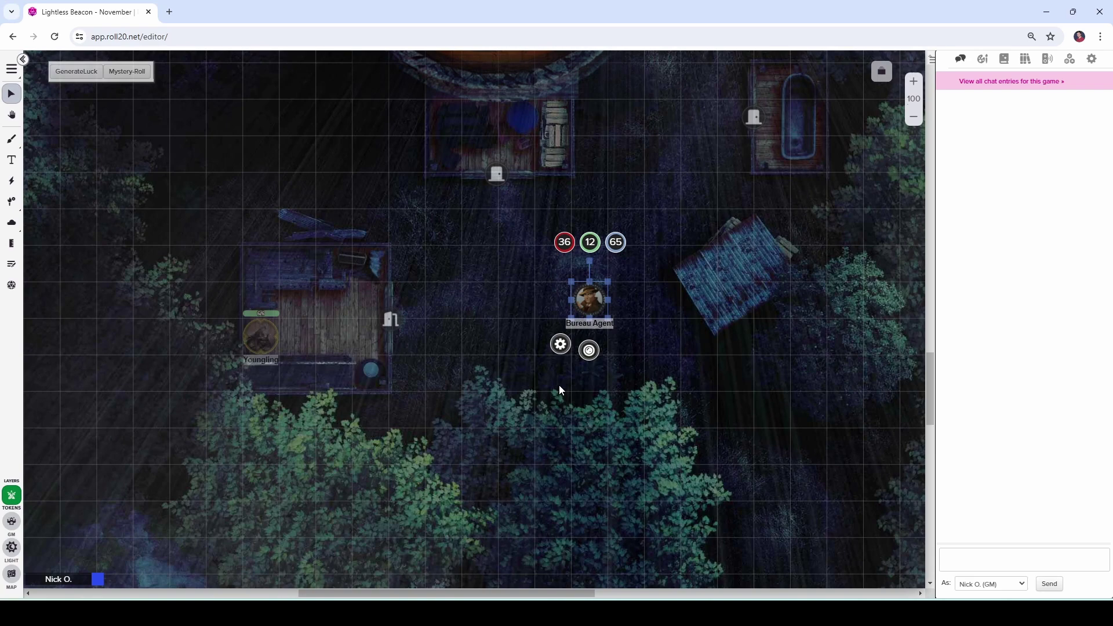
In the Bureau Agent token's dynamic lighting settings, enable Bright Light with a distance of 15 ft
double_click(583, 303)
left_click(500, 129)
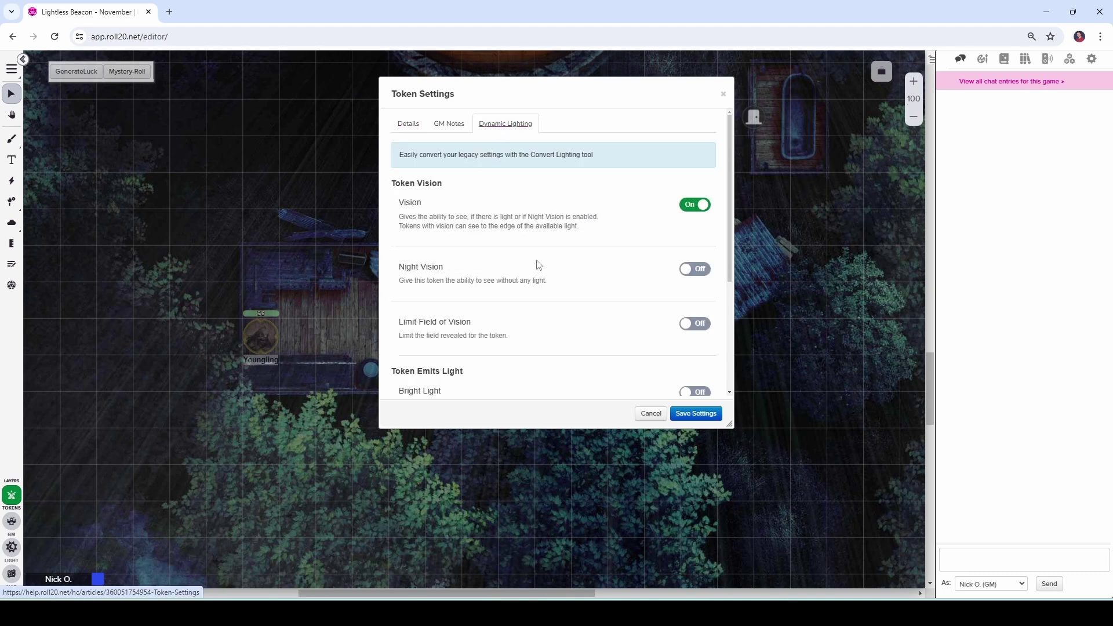
scroll(556, 278, "down", 2)
left_click(700, 277)
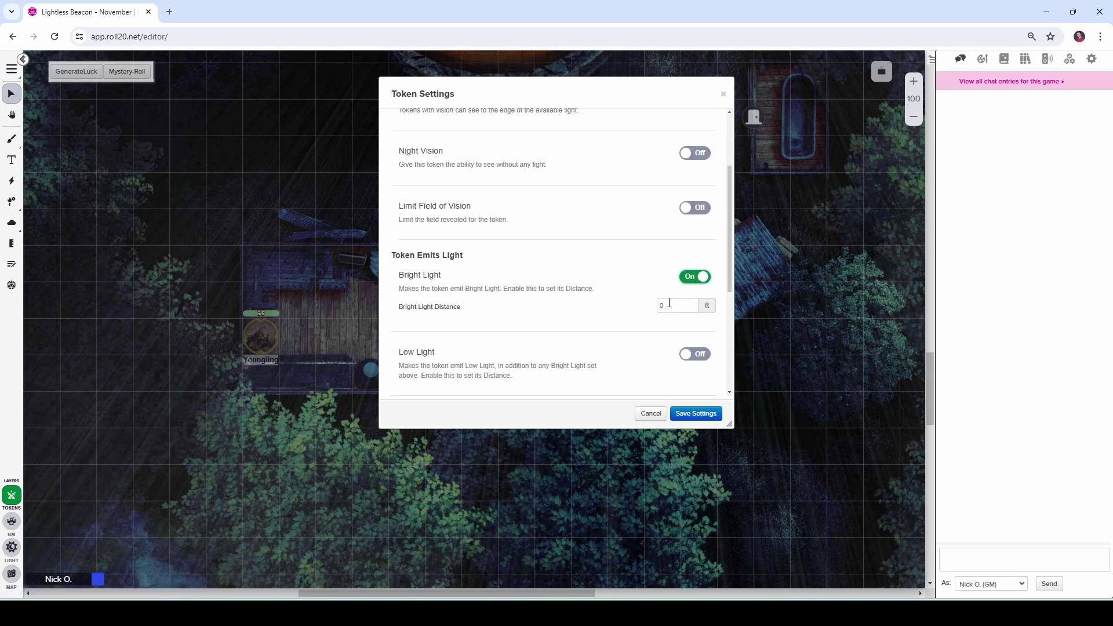
left_click_drag(670, 305, 616, 306)
type("15")
Enable Low Light for the Bureau Agent token with a distance of 5 ft
scroll(620, 306, "down", 1)
left_click(693, 296)
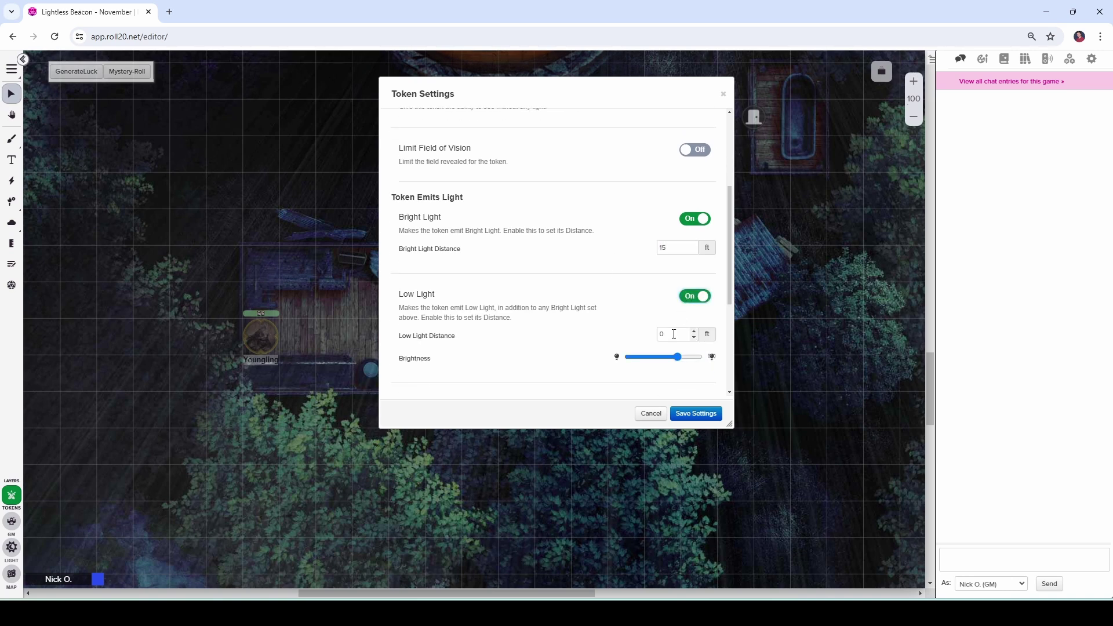
double_click(675, 334)
type("5")
Enable Directional Light with a total of 45° for the Bureau Agent token and save the settings
scroll(605, 306, "down", 2)
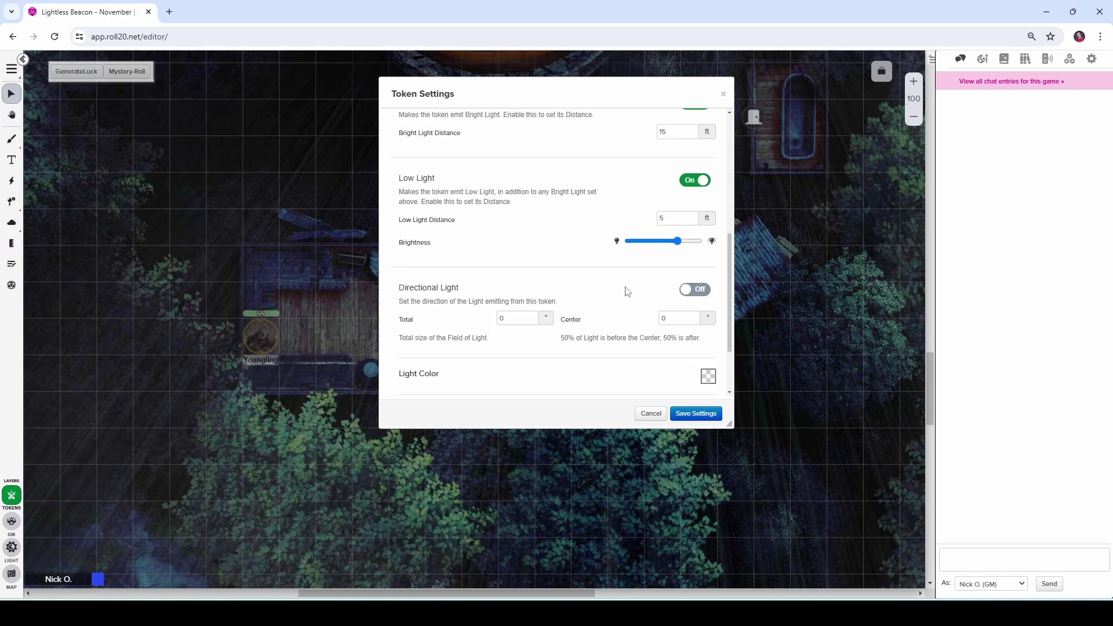
scroll(527, 217, "up", 2)
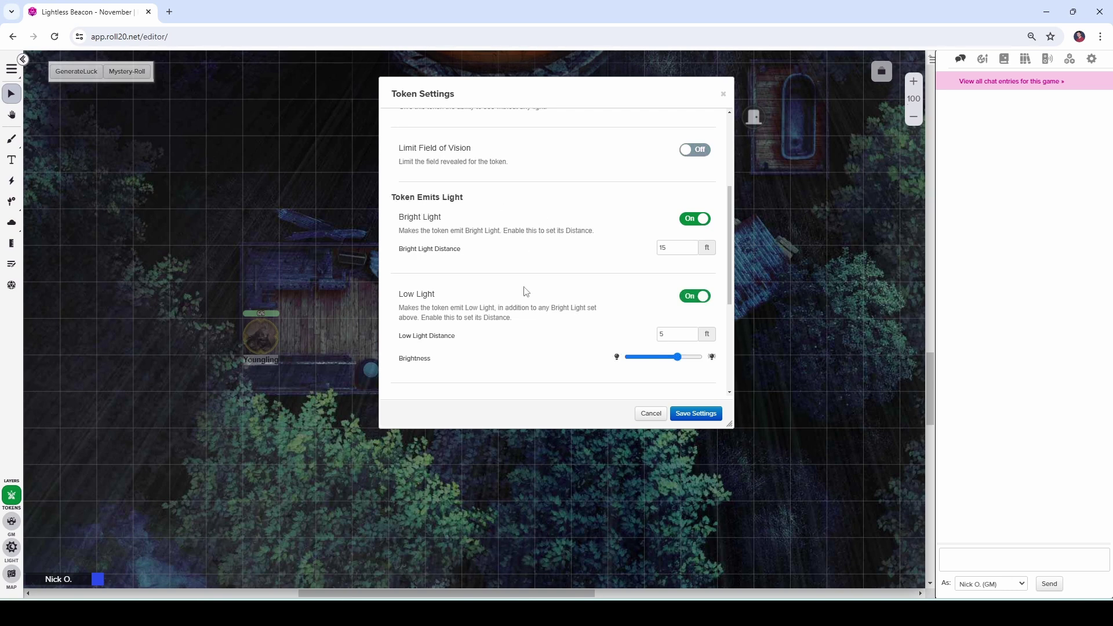
scroll(527, 292, "down", 1)
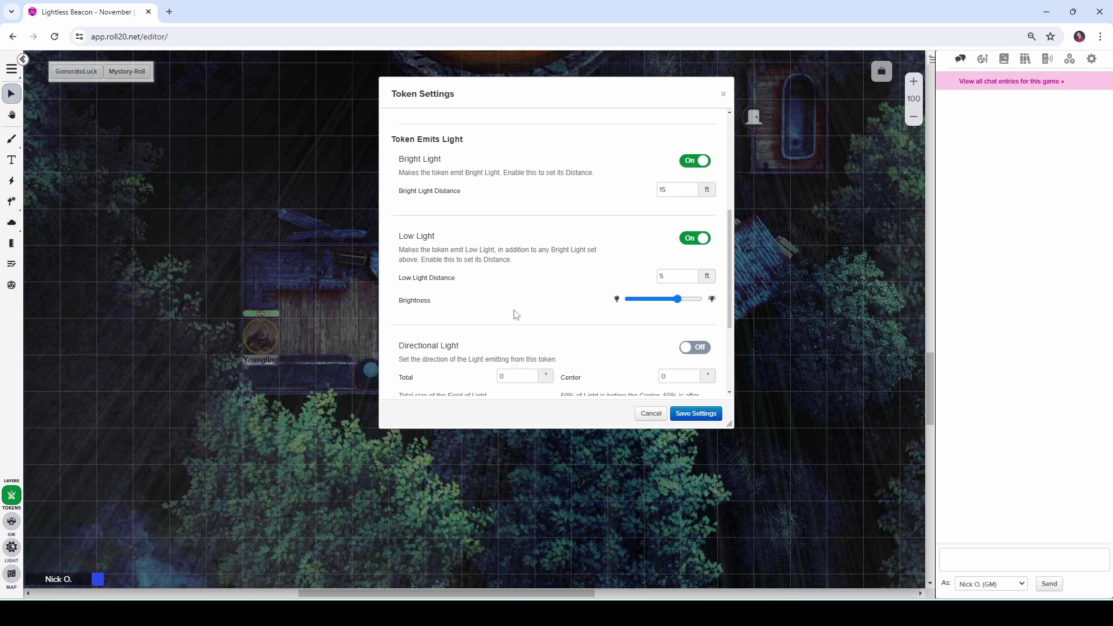
left_click(695, 356)
scroll(544, 313, "down", 1)
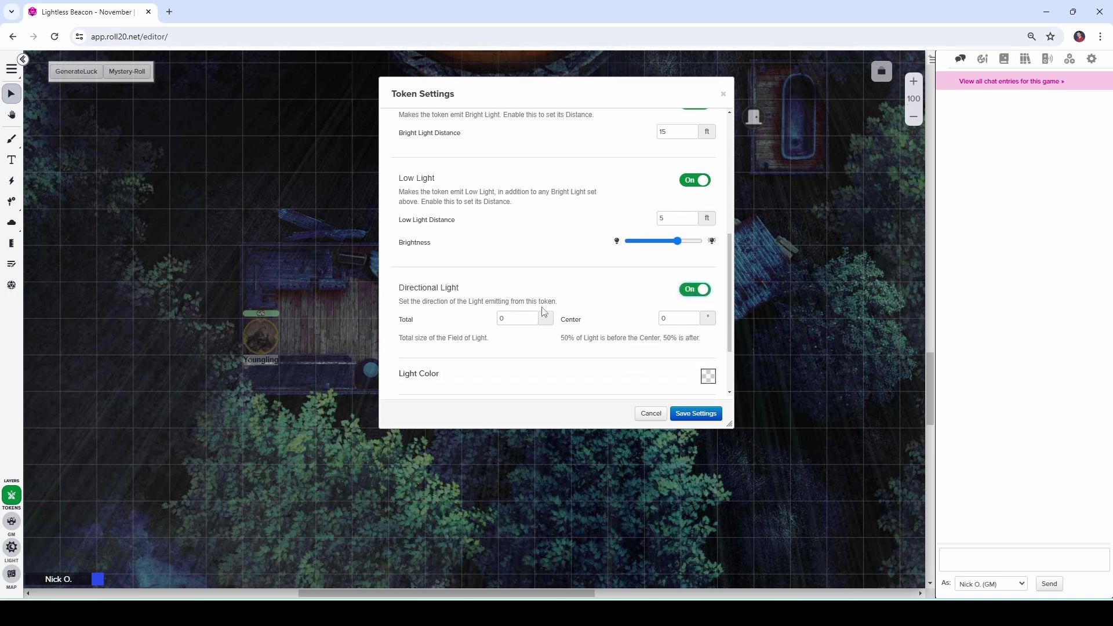
double_click(513, 320)
type("45")
left_click(700, 418)
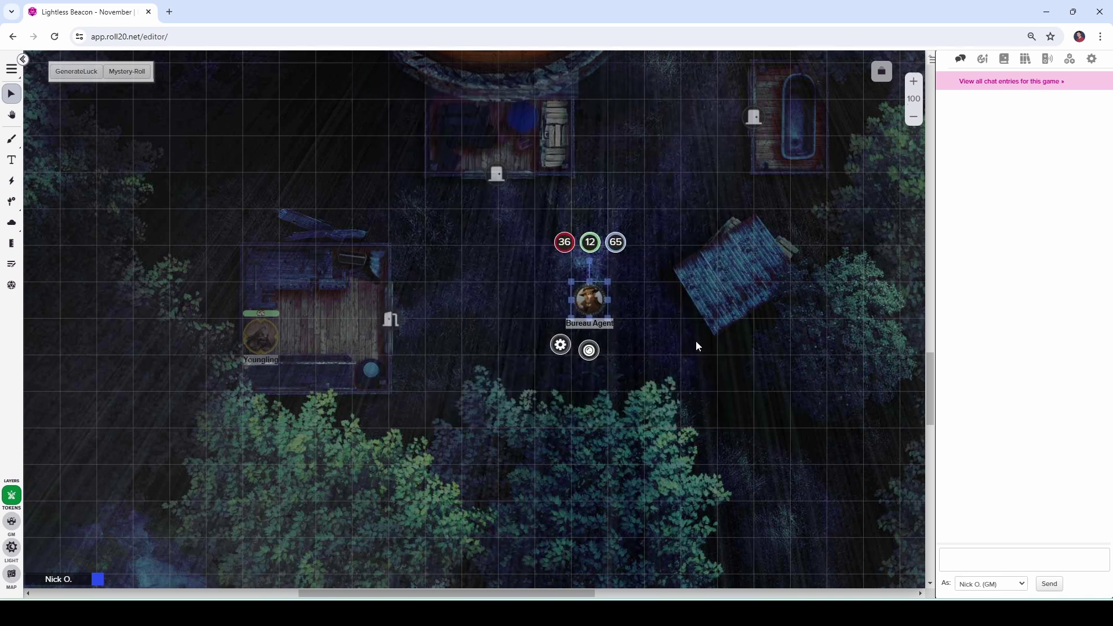
Preview the map as Bureau Agent, moving and rotating the token so its light cone points at the Youngling in the cabin
left_click(625, 321)
left_click(618, 300)
key("ctrl+l")
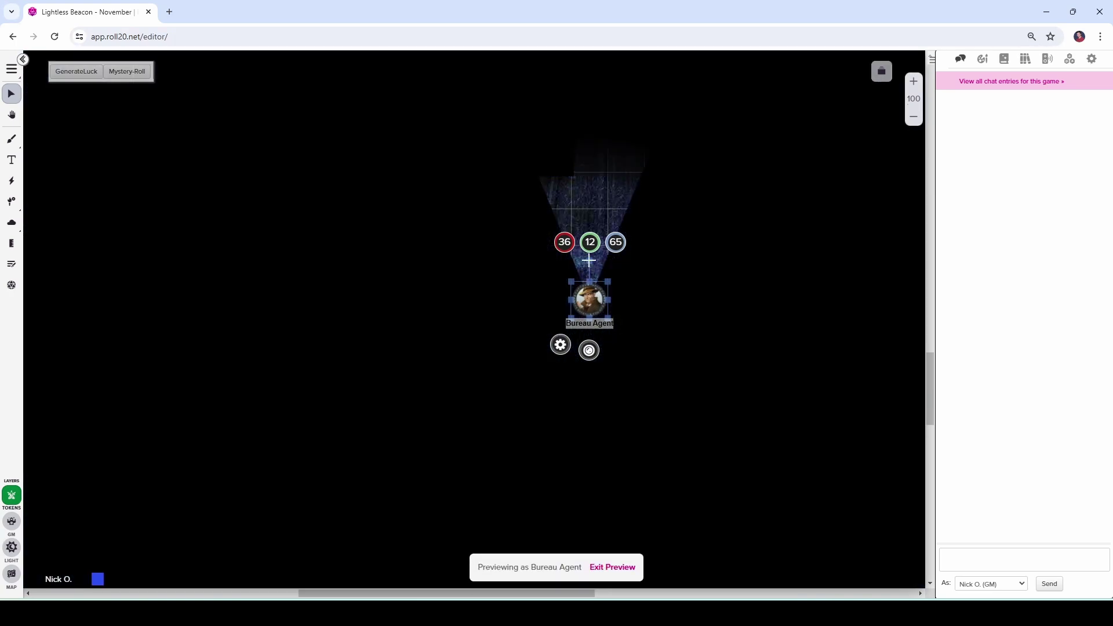
left_click_drag(589, 260, 378, 312)
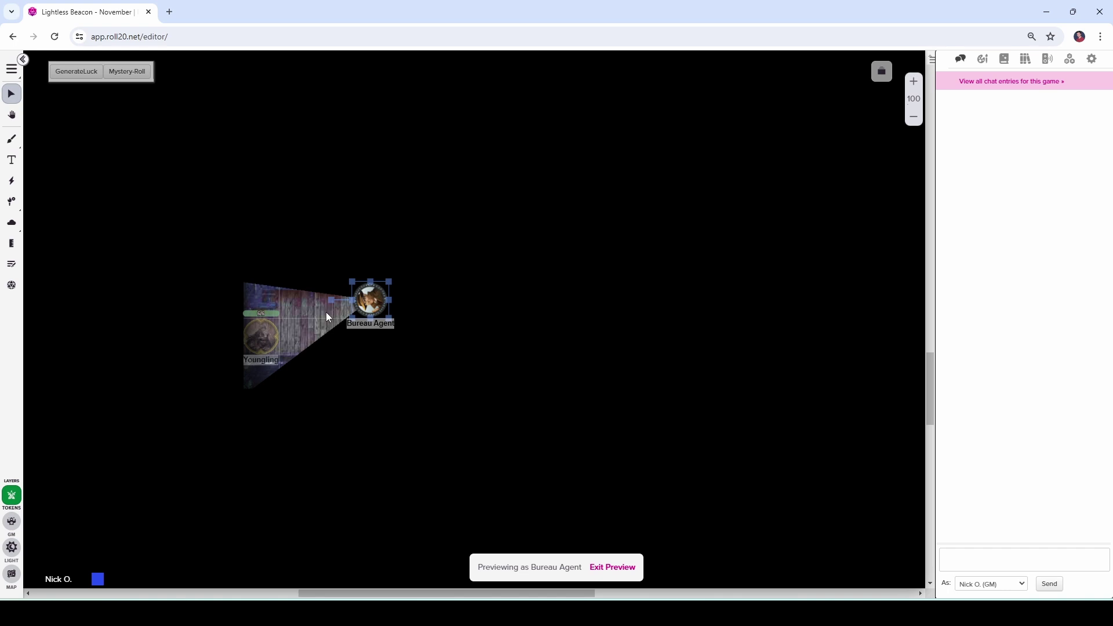
In line 3 of the Notepad++ command, set bright_light_distance to 15 and low_light_distance to 5
key("alt+Tab")
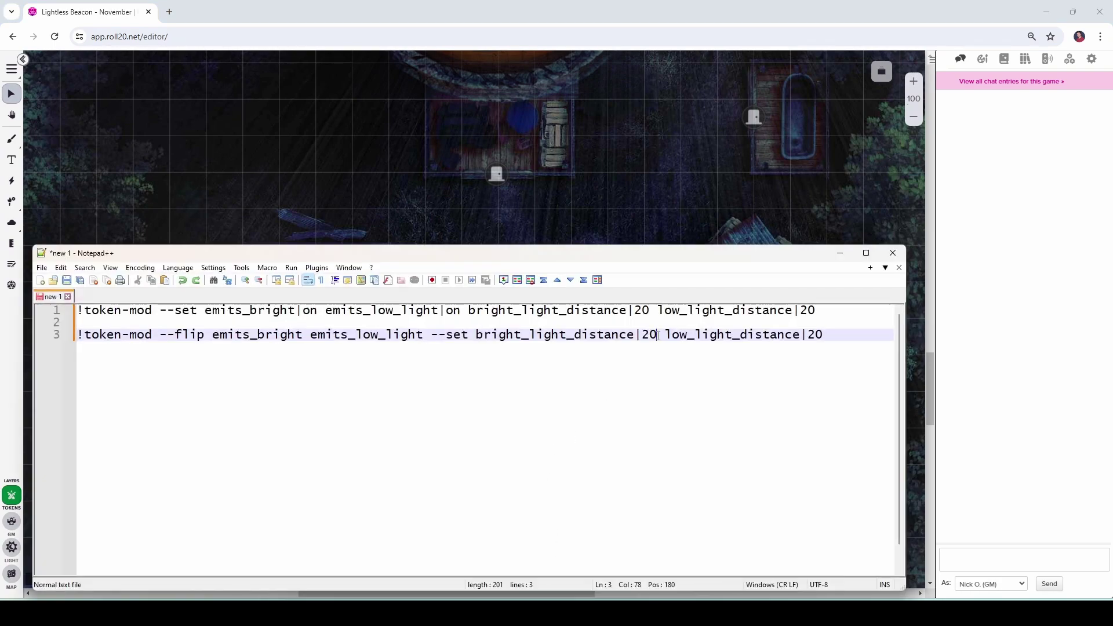
key("BackSpace")
key("BackSpace")
type("15")
left_click(835, 347)
key("BackSpace")
key("BackSpace")
type("5")
Append "has_directional_bright_light|on has_directional_dim_light|on directional_bright_light_total|45" to the line 3 command
type("has_directional_bright_light|on has_directional_dim_light|on directional_bright_light_total|45")
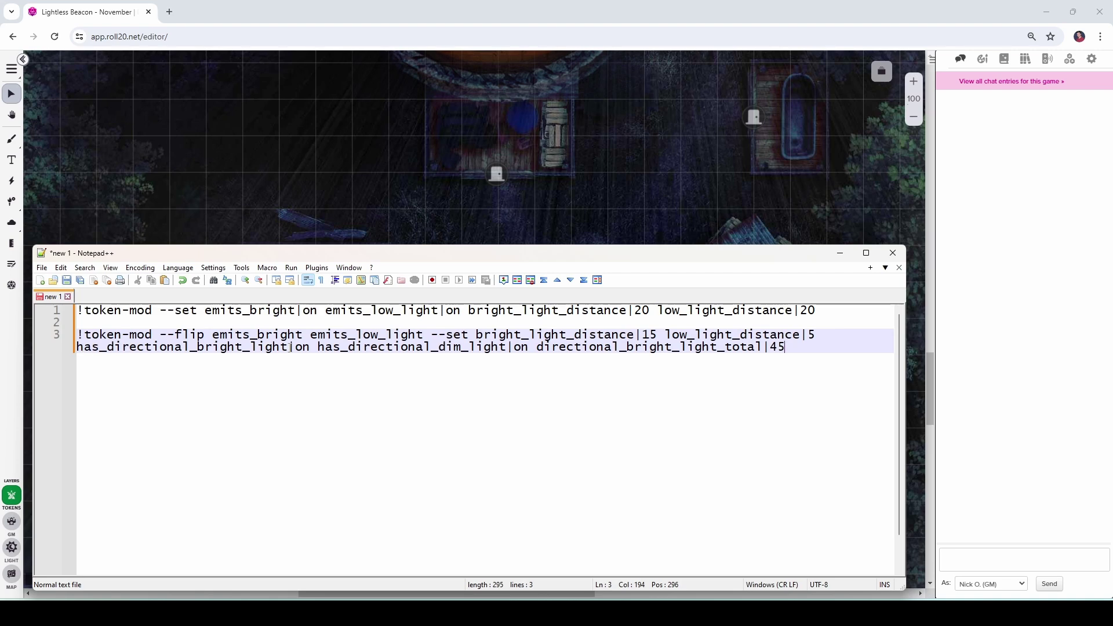
Turn off word wrap in Notepad++, examine the full line 3 command along its length, and turn wrapping back on
left_click(452, 349)
left_click(786, 350)
left_click(326, 348)
left_click(116, 269)
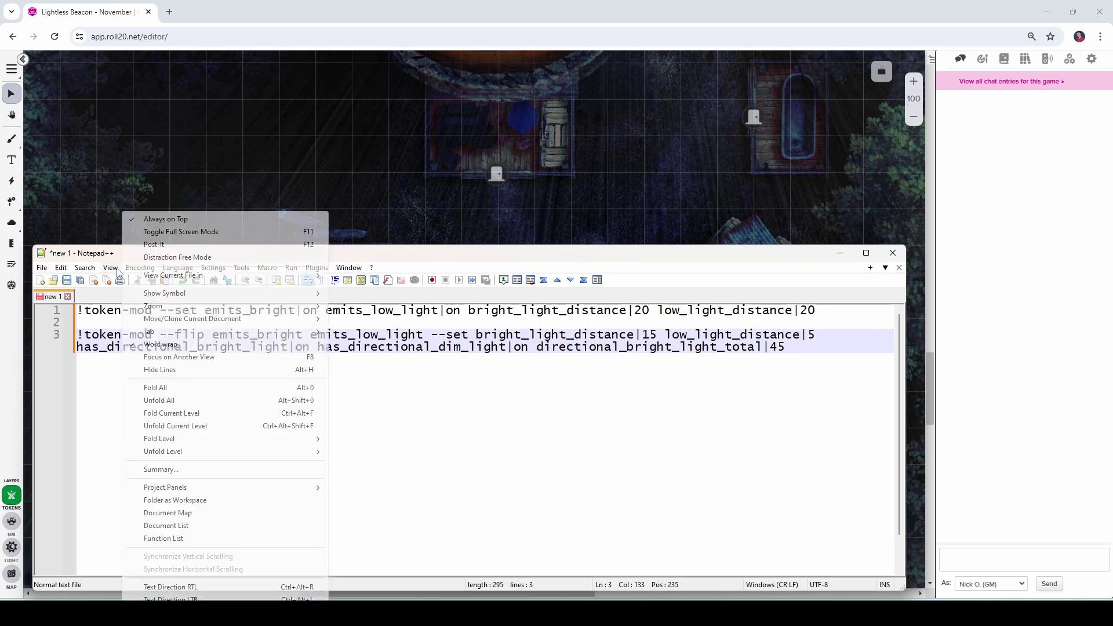
left_click(174, 345)
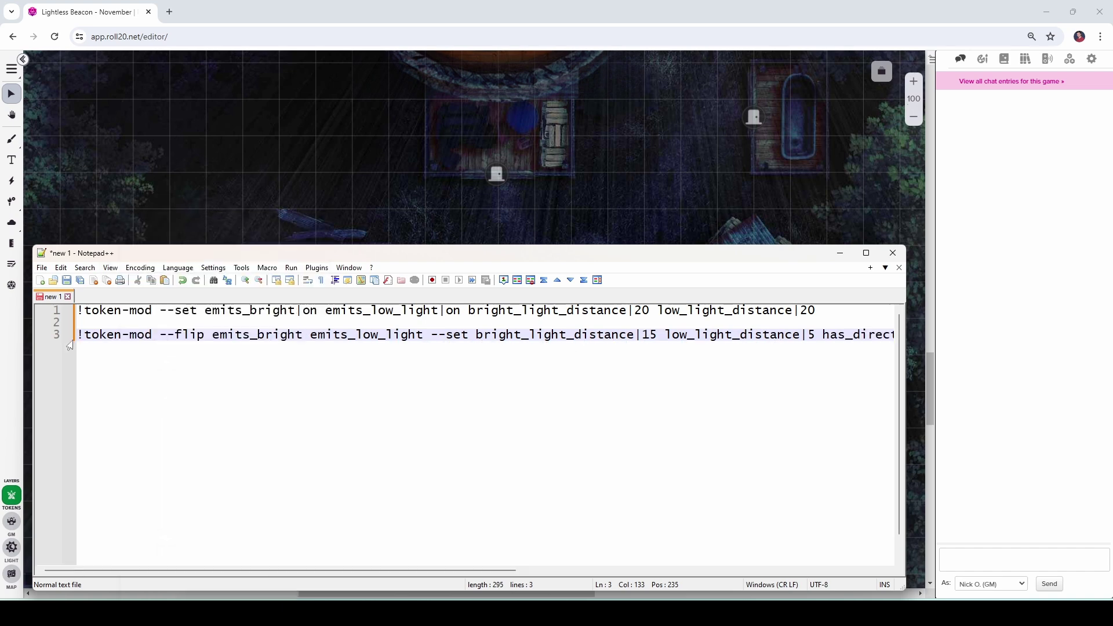
scroll(194, 358, "right", 2)
scroll(194, 357, "right", 9)
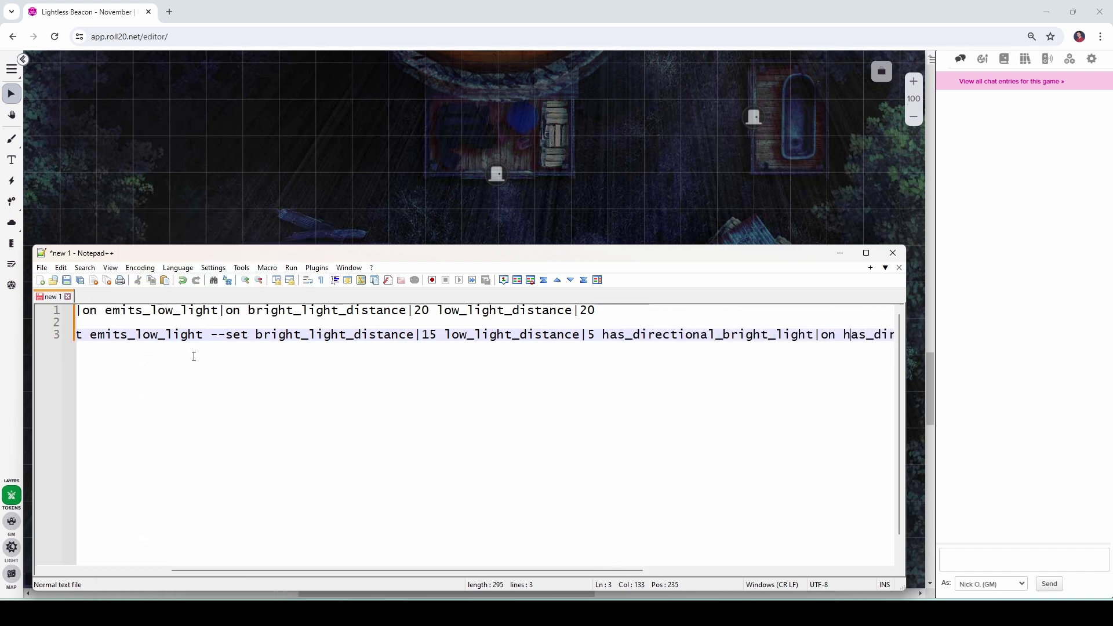
scroll(193, 357, "right", 5)
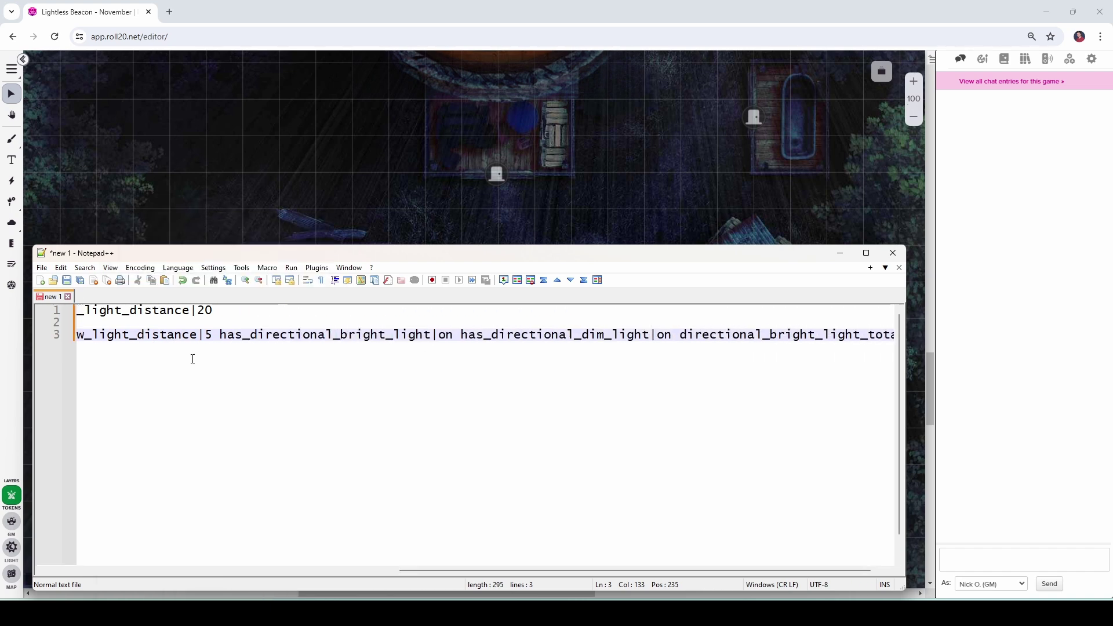
scroll(193, 357, "left", 10)
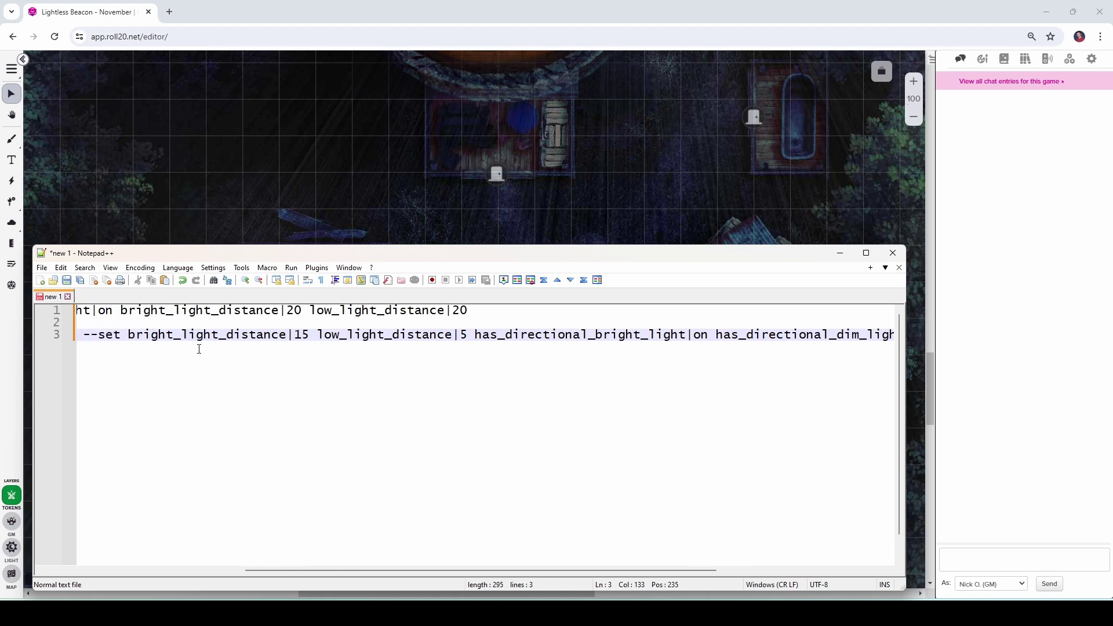
scroll(200, 349, "left", 6)
key("alt+v")
left_click(195, 348)
left_click(559, 360)
Copy the line 3 command and create a Roll20 macro named flashlight with it as the action
left_click_drag(801, 348, 78, 336)
key("ctrl+c")
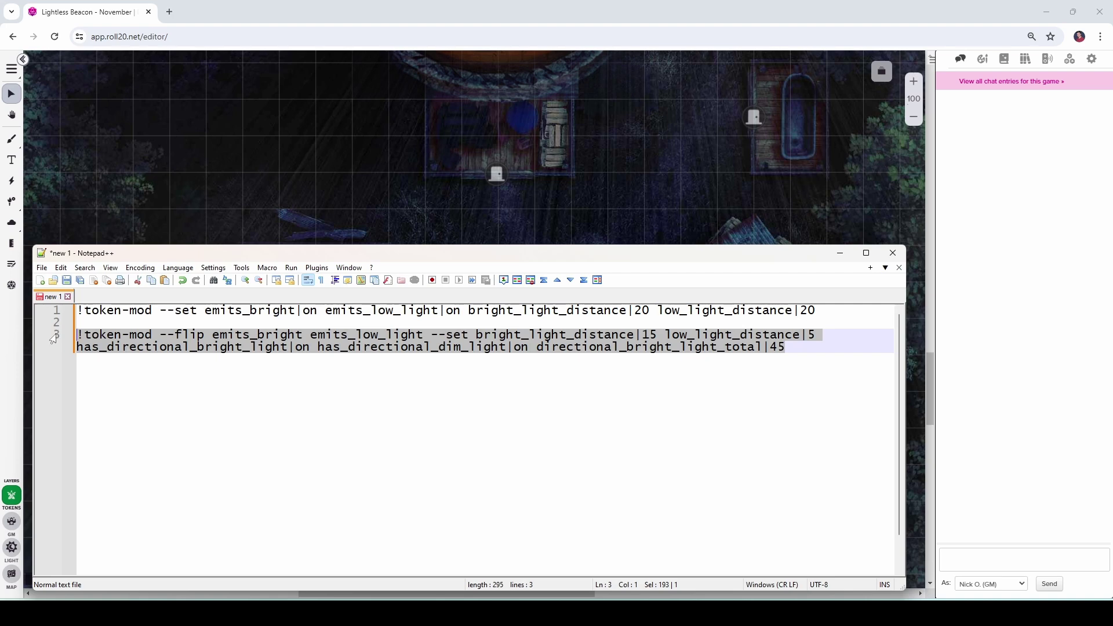
left_click(1070, 58)
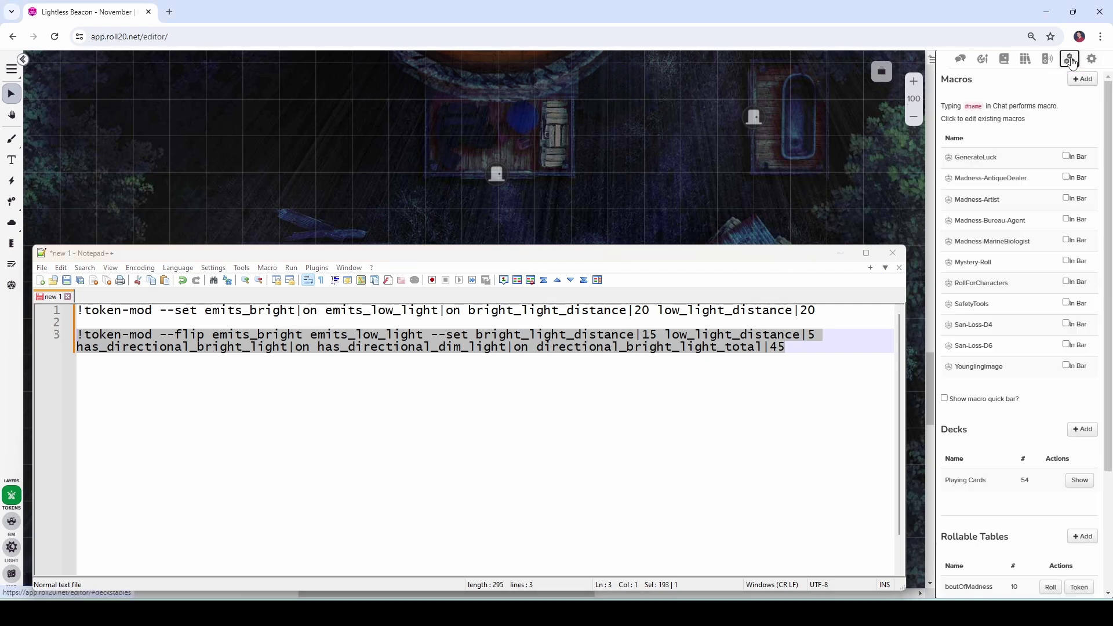
left_click(1083, 78)
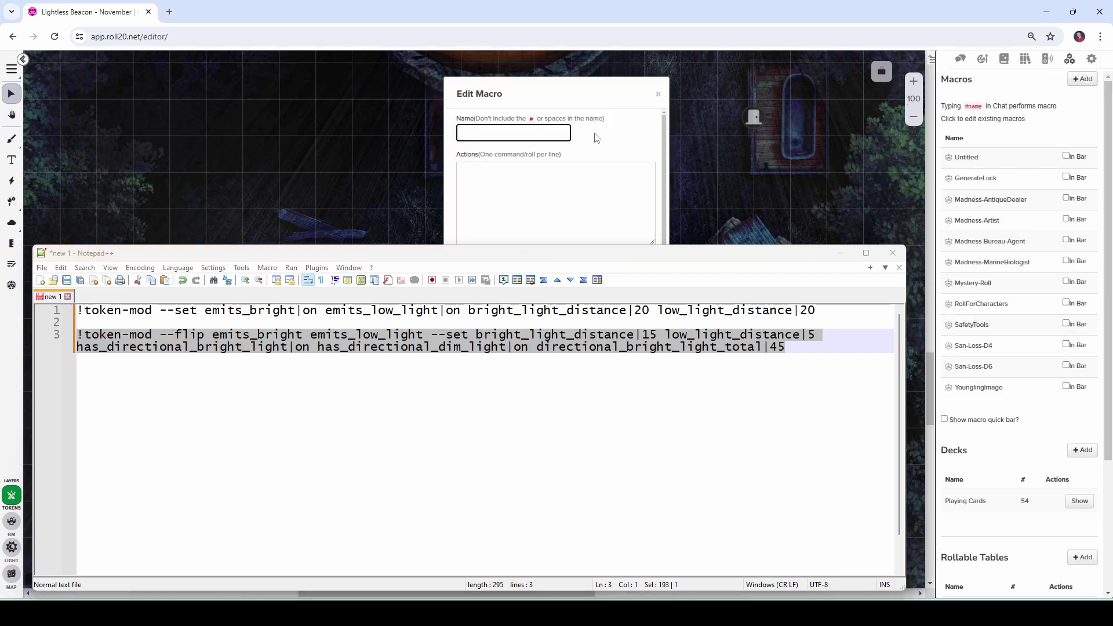
type("flashlight")
key("Tab")
key("ctrl+v")
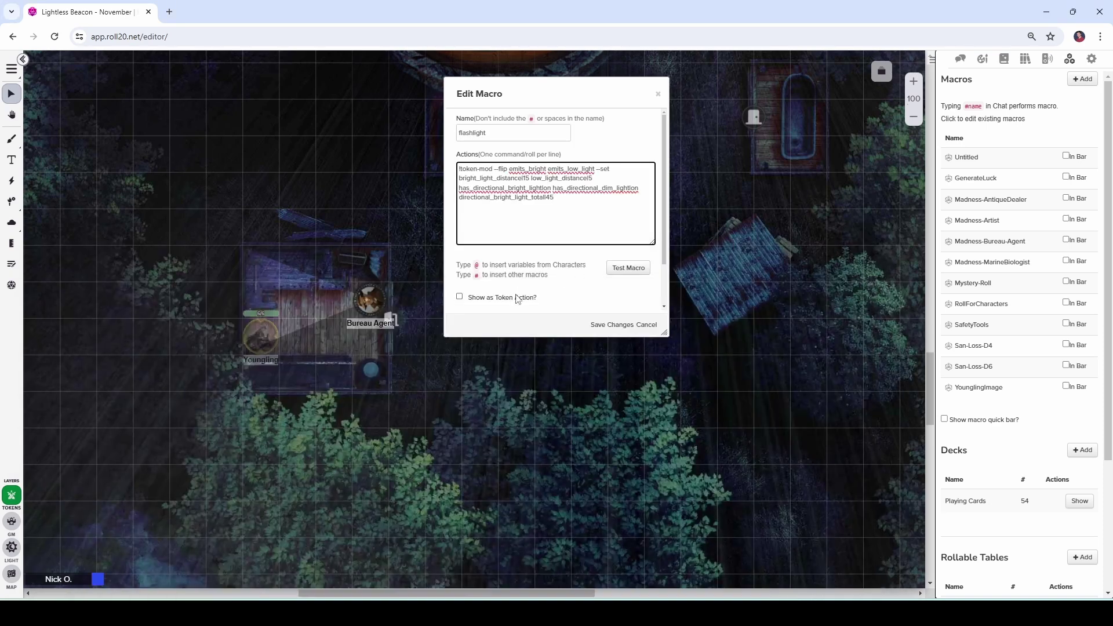
Show the flashlight macro as a token action, make it visible to All Players, and save it
left_click(515, 298)
scroll(549, 262, "down", 1)
left_click(544, 275)
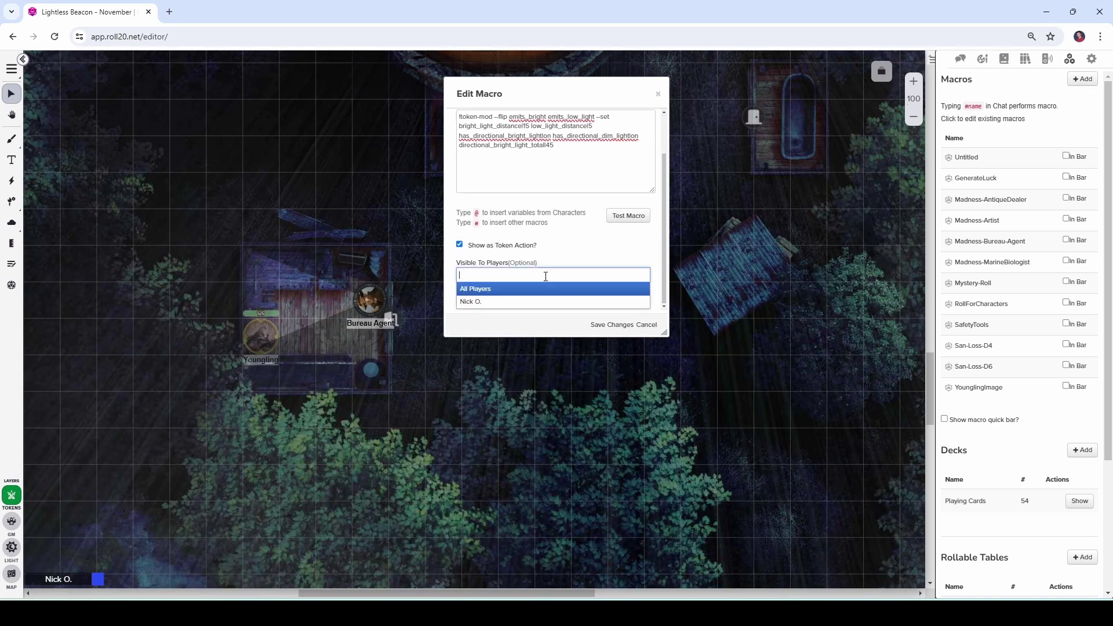
left_click(500, 291)
left_click(599, 325)
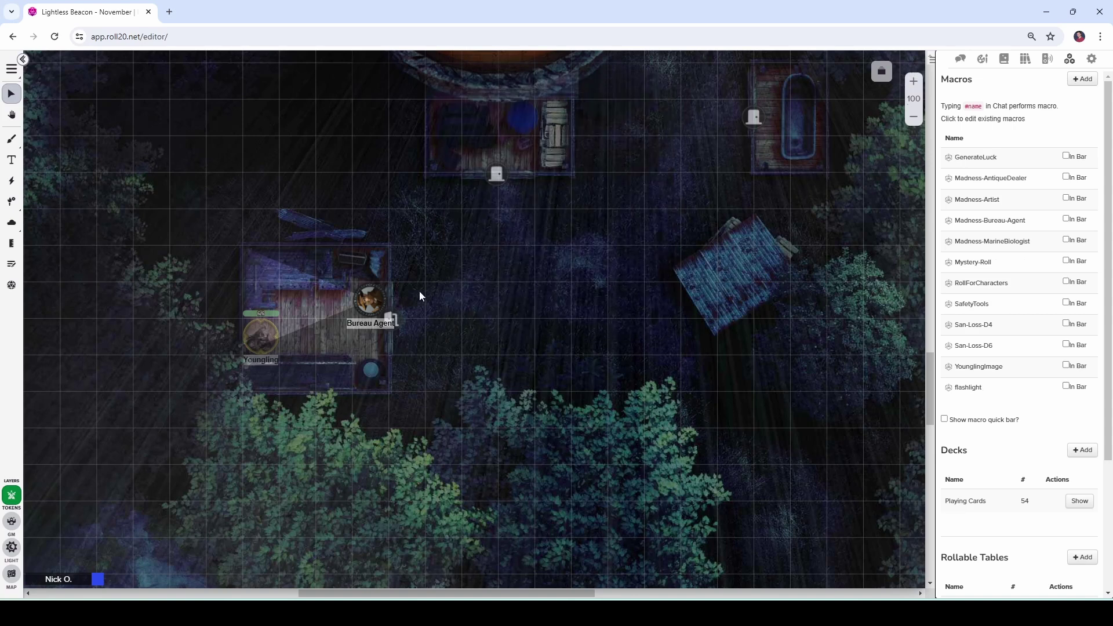
Test the flashlight token action on the Bureau Agent token by running it twice
left_click(374, 304)
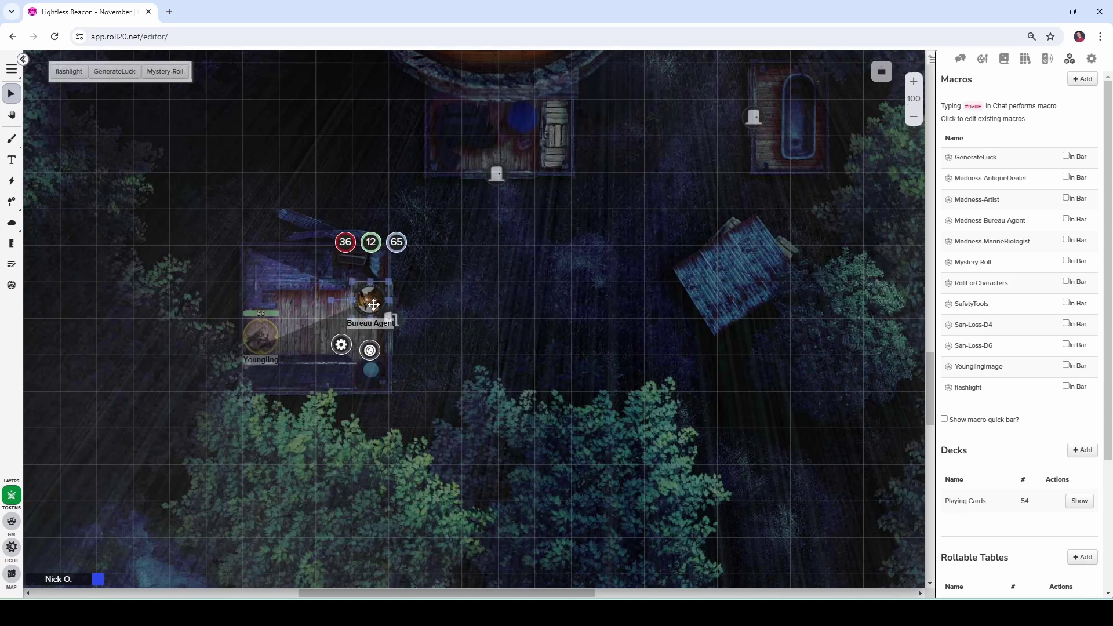
left_click(240, 156)
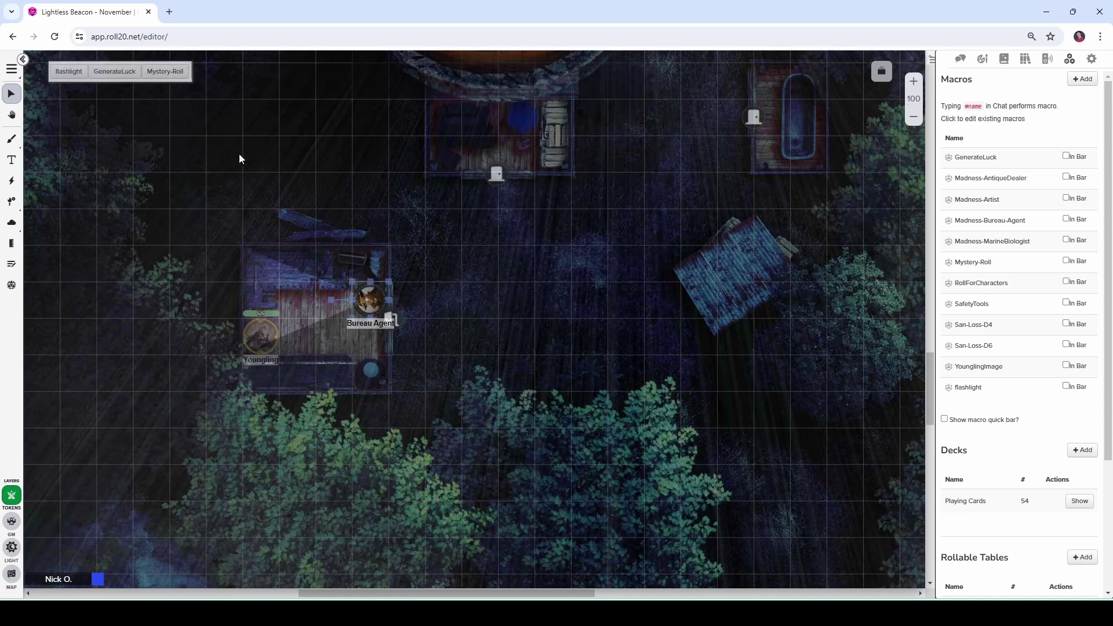
left_click(69, 71)
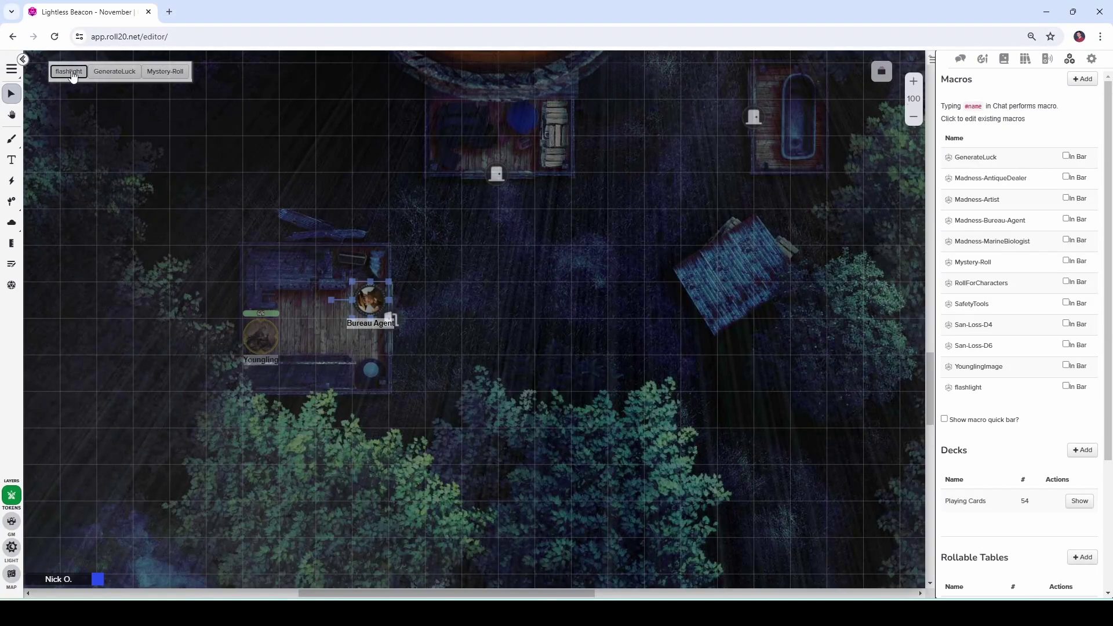
left_click(71, 74)
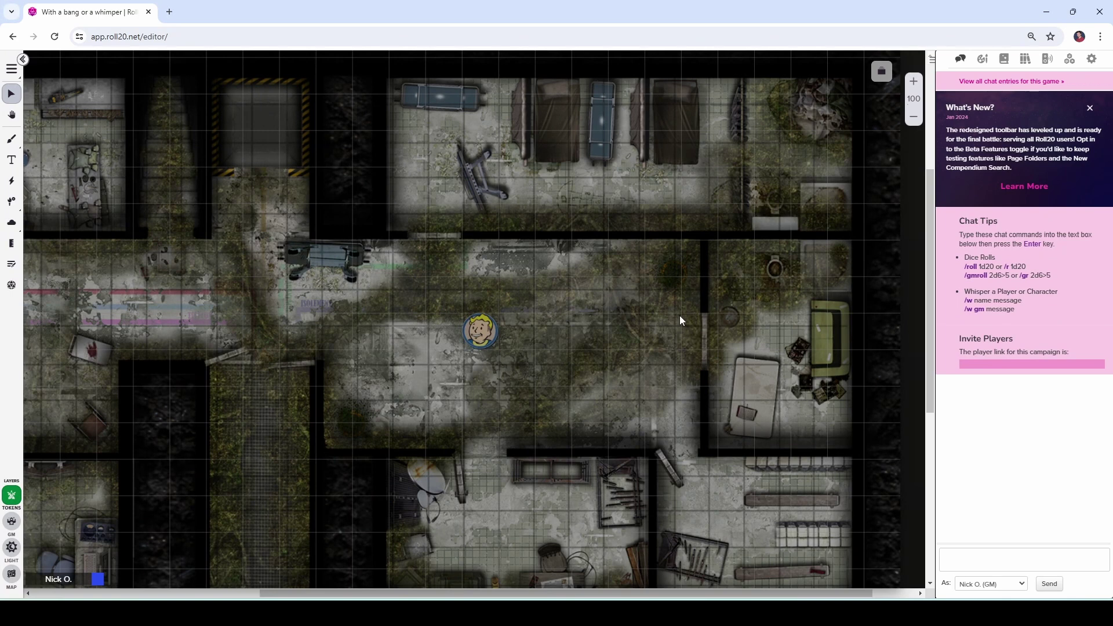
Enable Bright Light and Low Light in the settings of the Vault Boy token in the corridor
left_click(480, 331)
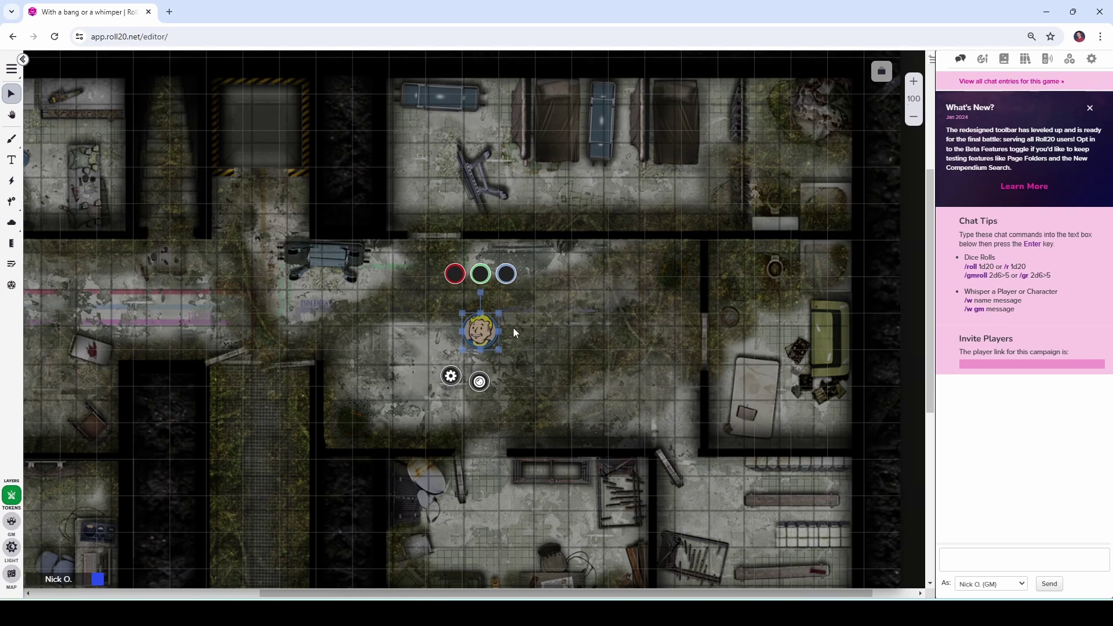
double_click(484, 334)
scroll(636, 289, "down", 1)
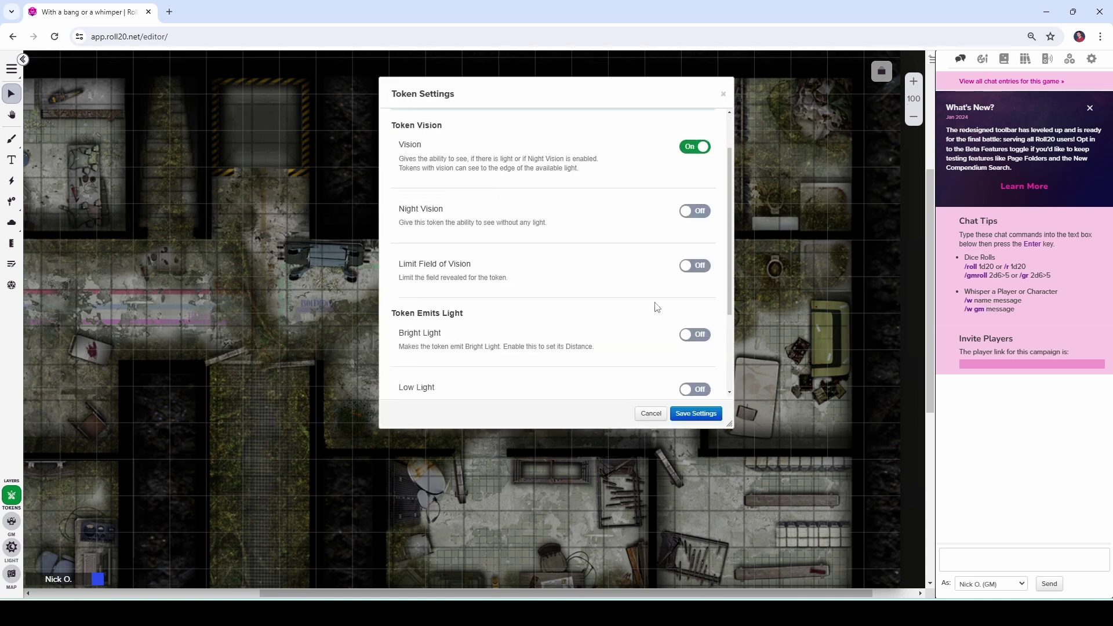
left_click(695, 333)
scroll(633, 271, "down", 2)
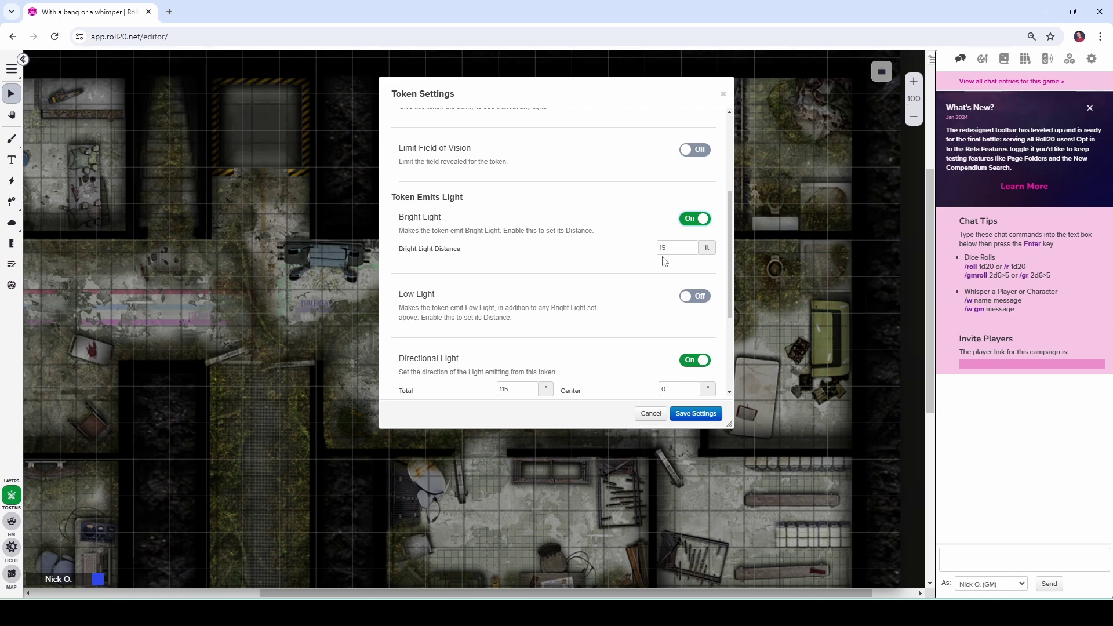
left_click(687, 296)
scroll(600, 259, "down", 2)
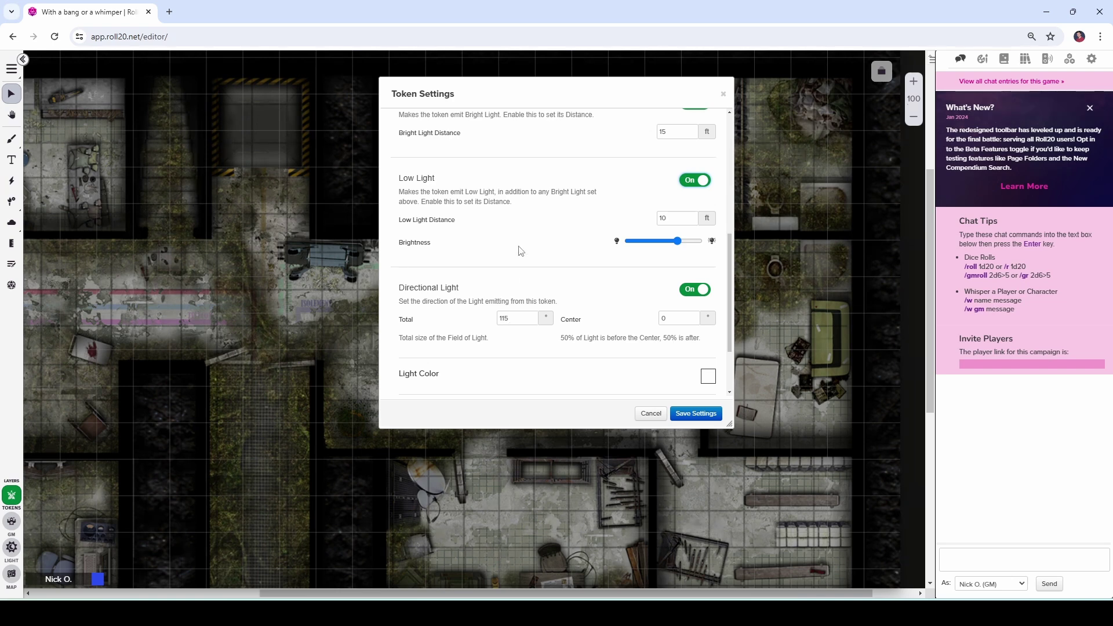
Save the Vault Boy token with a bright green Light Color and preview the map from its viewpoint
scroll(520, 248, "down", 1)
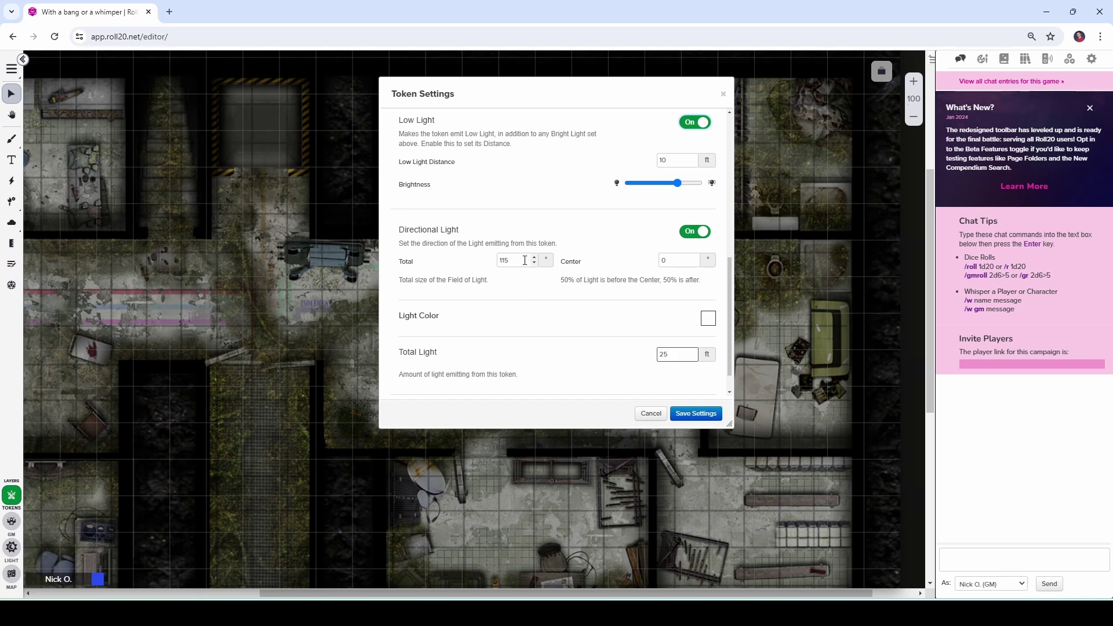
left_click(709, 320)
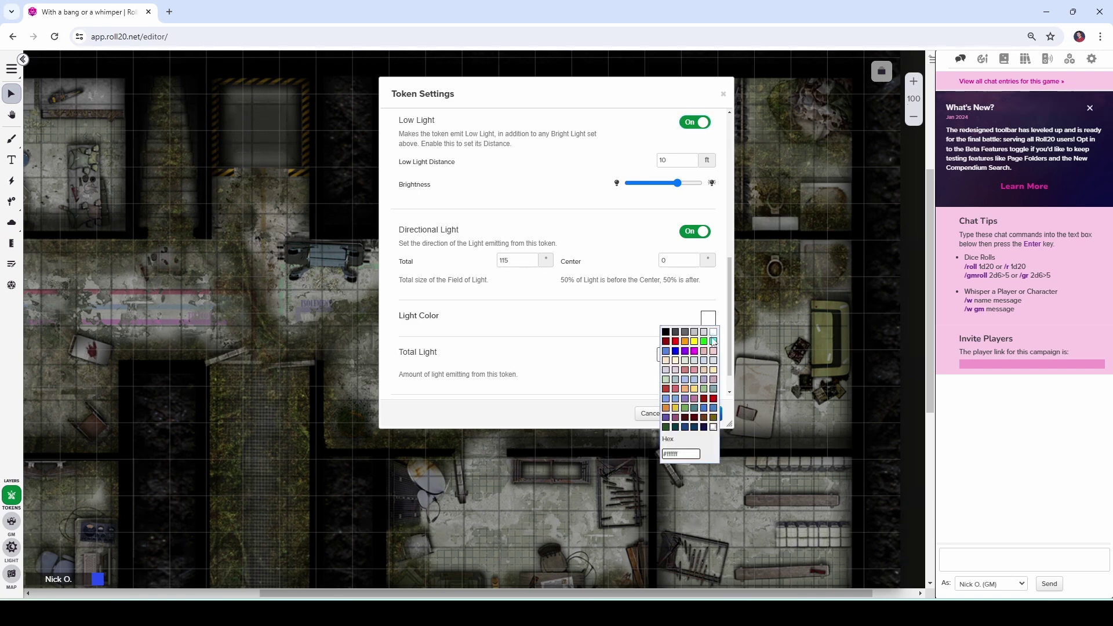
left_click(704, 342)
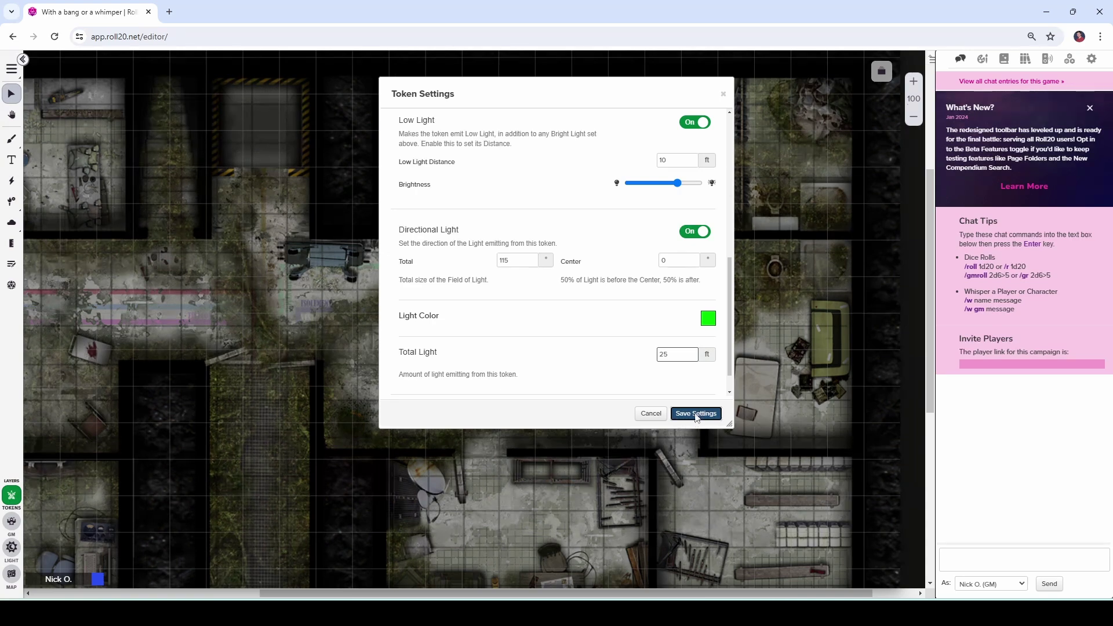
left_click(695, 413)
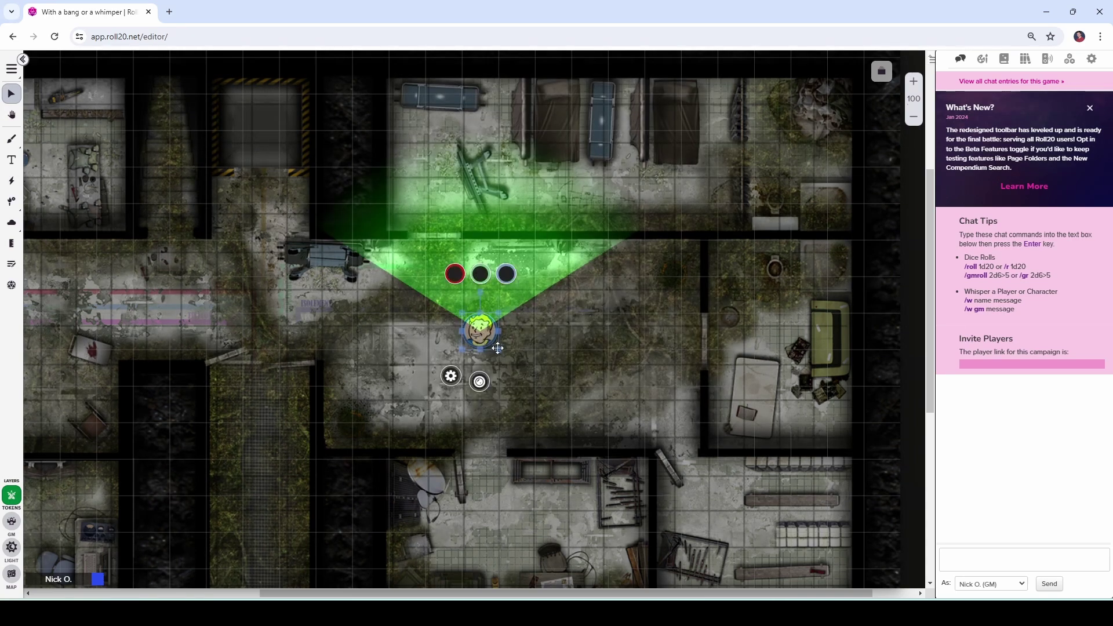
key("ctrl+l")
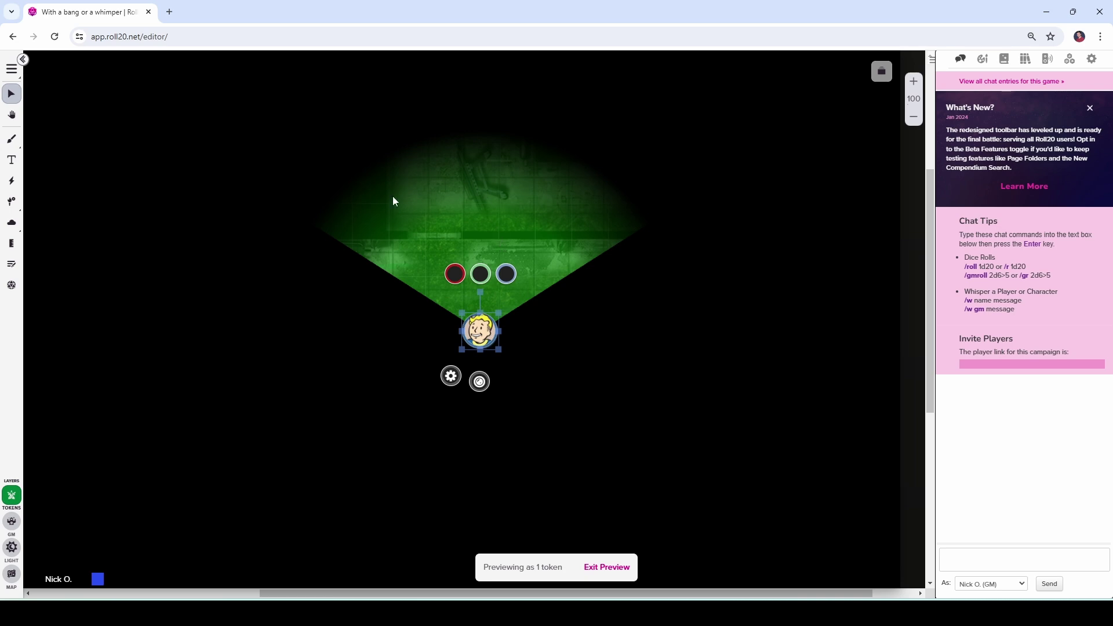
left_click(550, 346)
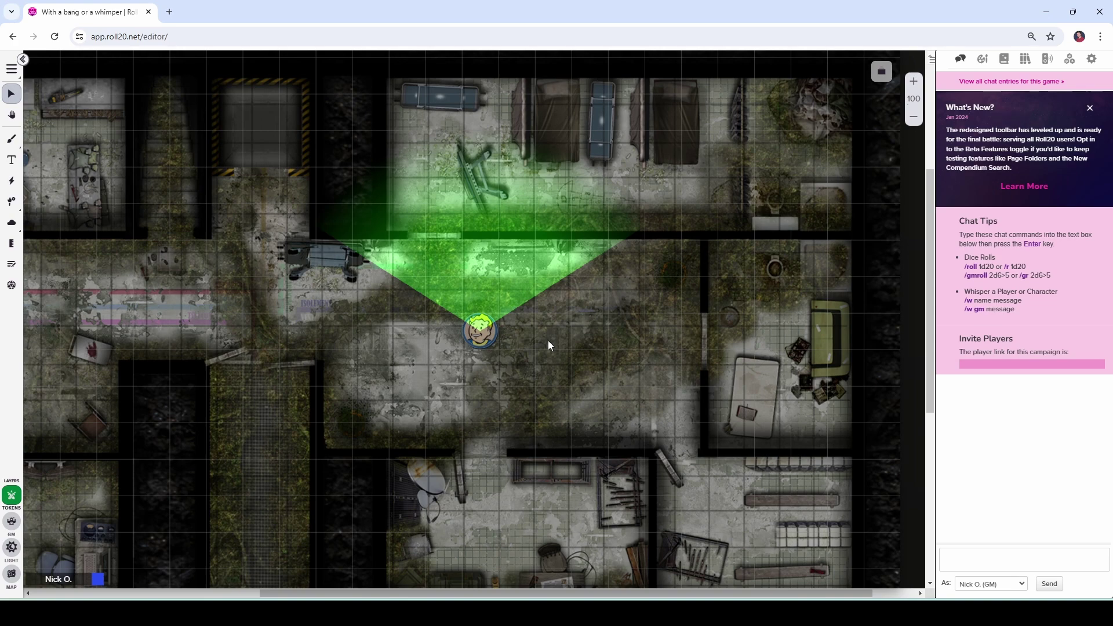
In line 3 of the Notepad++ command, set low_light_distance to 10 and directional_bright_light_total to 115
key("alt+Tab")
left_click_drag(807, 337, 816, 339)
type("10")
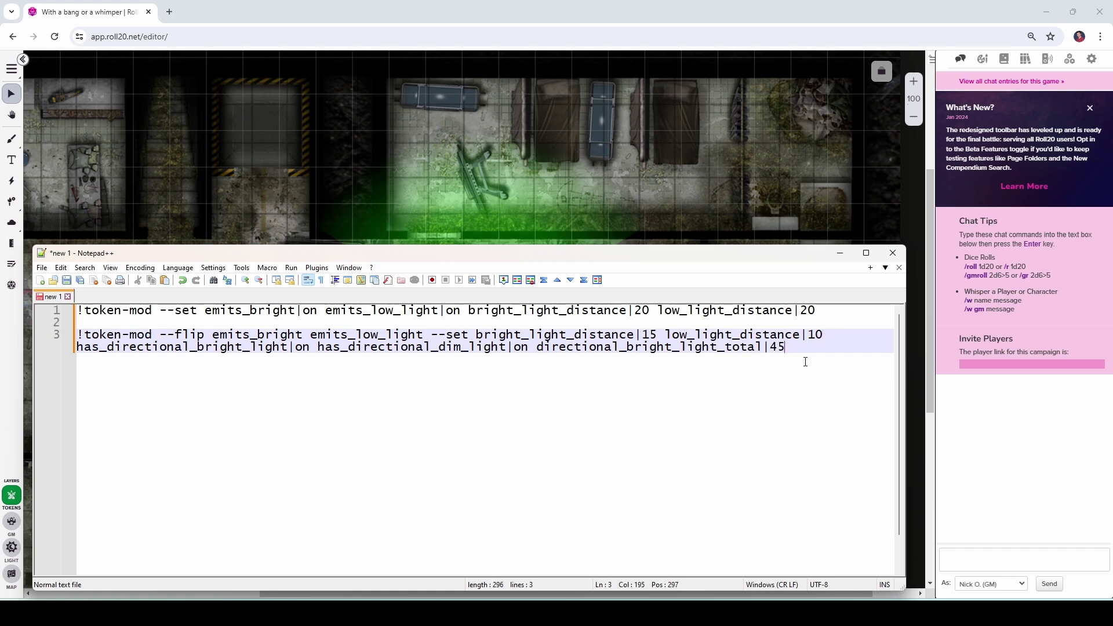
key("BackSpace")
key("BackSpace")
type("115")
Append "lightColor|#00ff00" to the end of the line 3 command in Notepad++
key("alt+Tab")
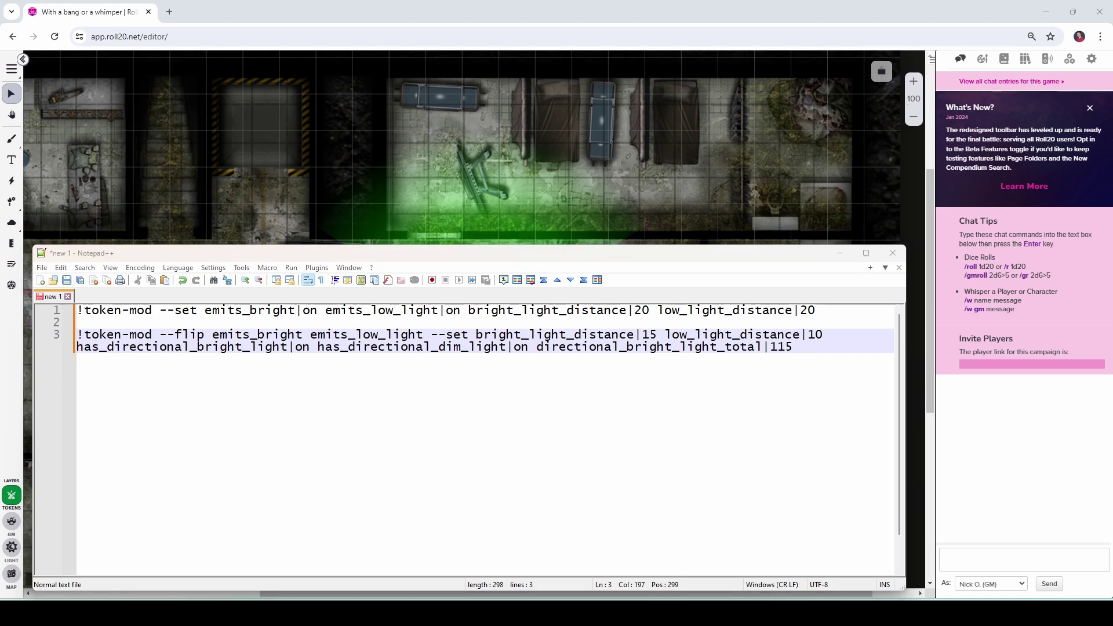
left_click(809, 352)
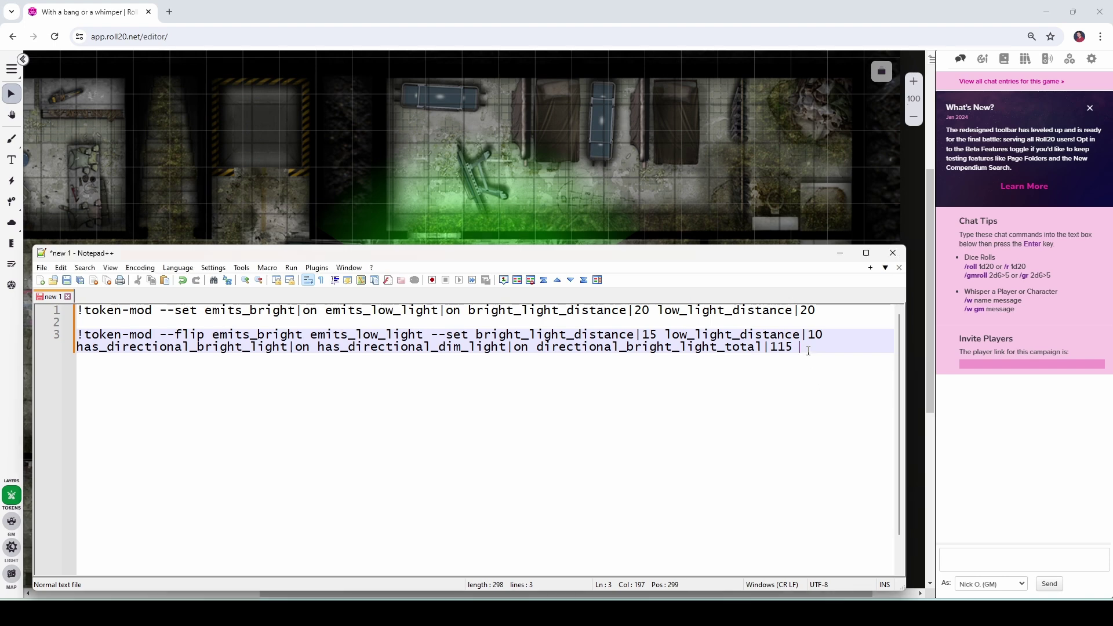
type("lightcolor|#00ff00")
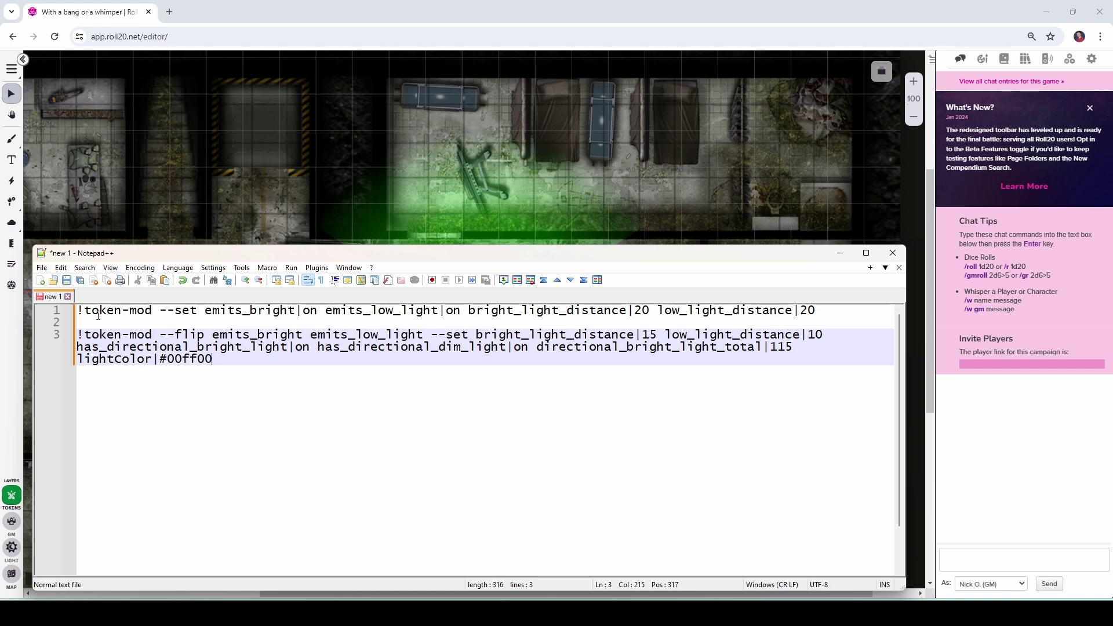
Read the line 3 command in Notepad++ through to its #00ff00 value with word wrap off, and restore word wrap
left_click(110, 267)
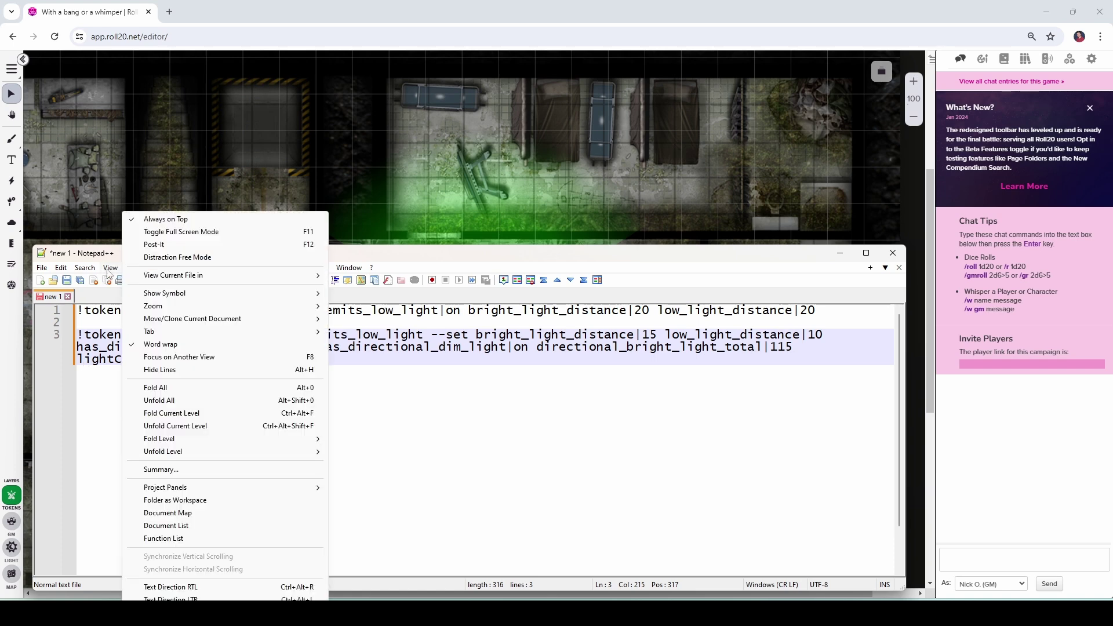
left_click(154, 343)
scroll(309, 346, "right", 4)
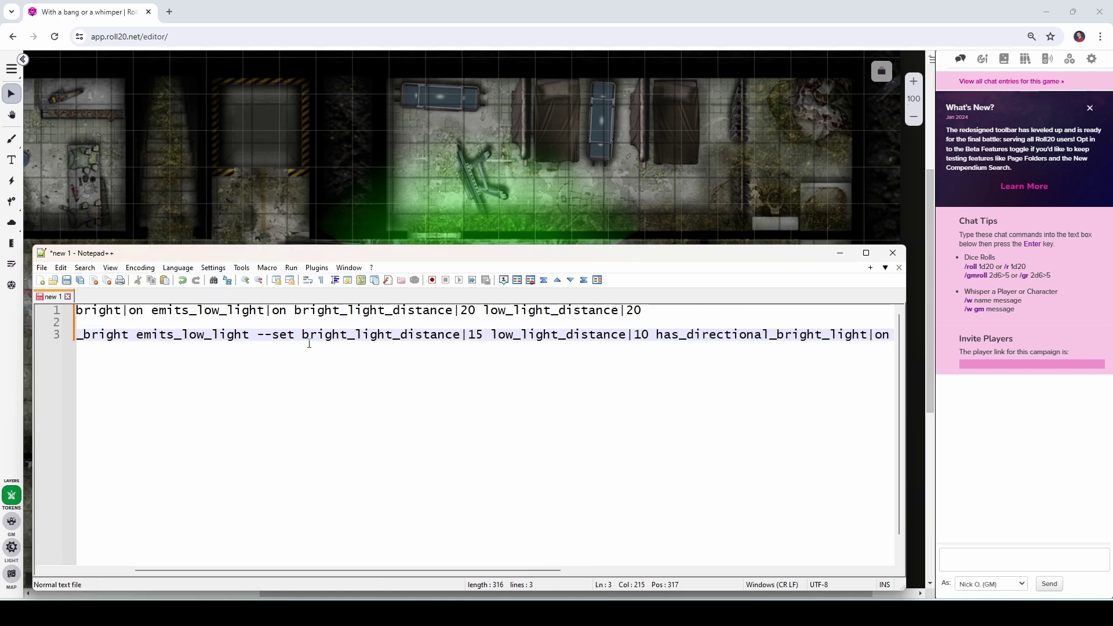
scroll(309, 346, "right", 10)
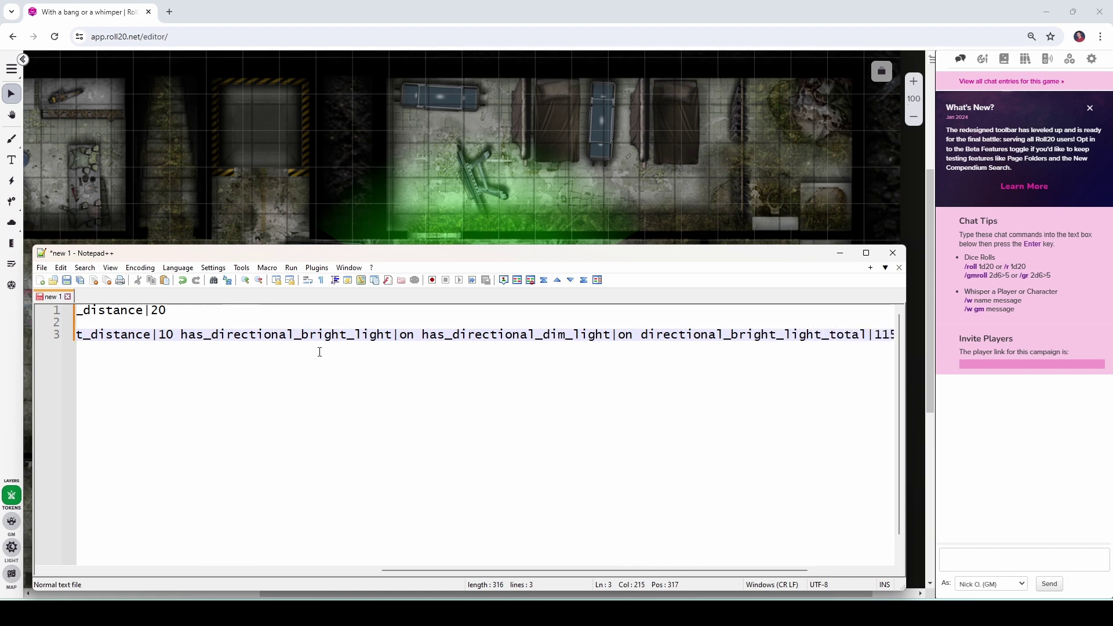
scroll(320, 352, "right", 4)
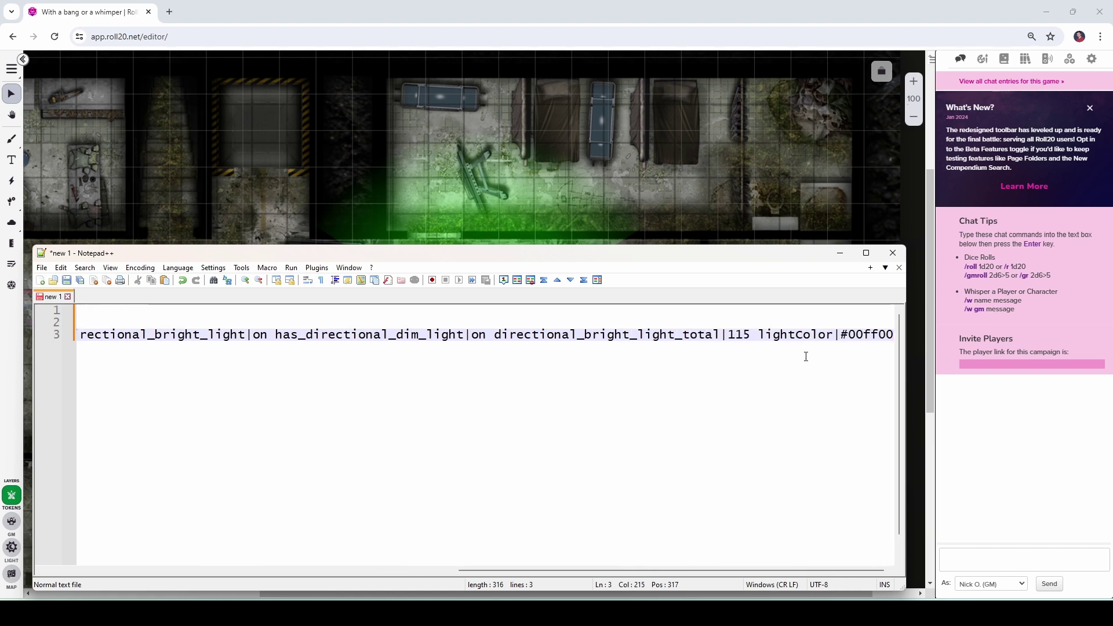
left_click_drag(842, 335, 892, 338)
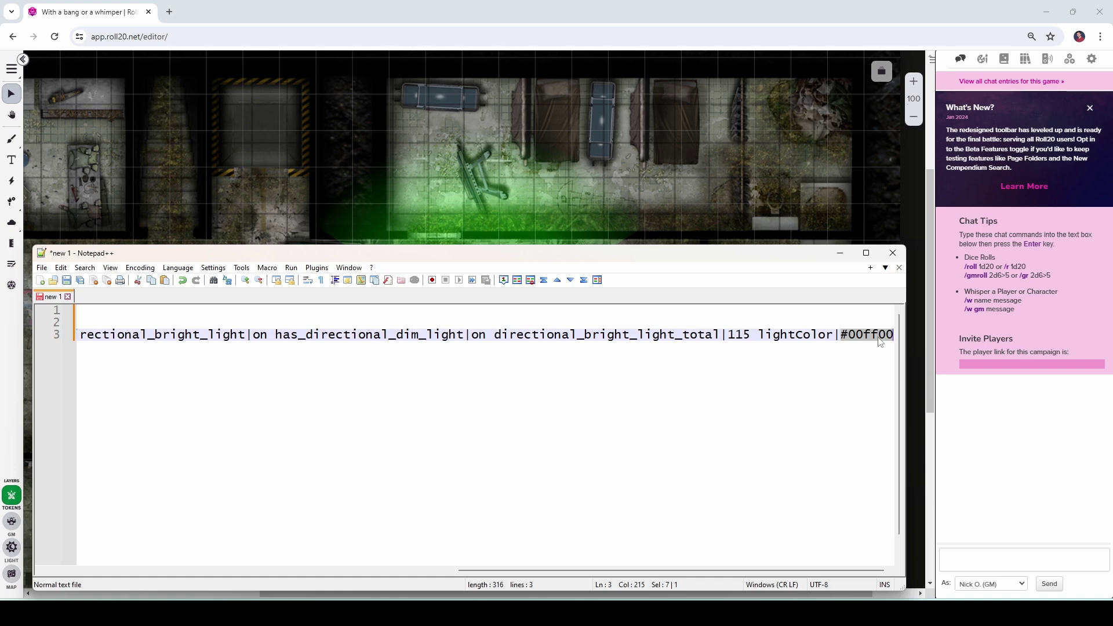
left_click(111, 267)
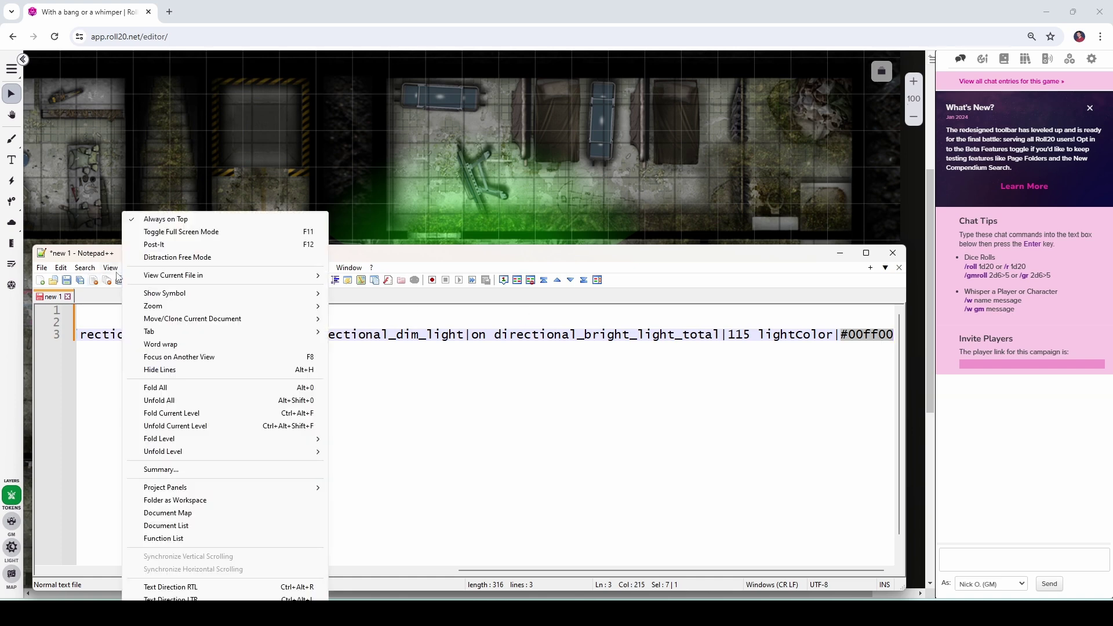
left_click(161, 345)
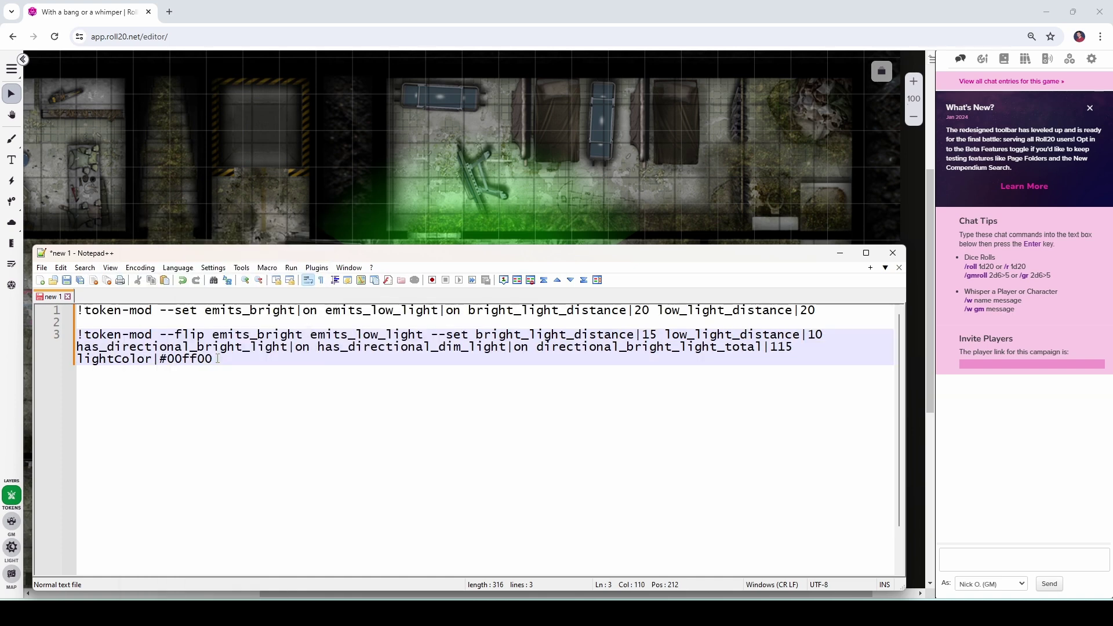
Copy the whole line 3 command from Notepad++ and add a new blank macro in Roll20
left_click_drag(216, 359, 61, 338)
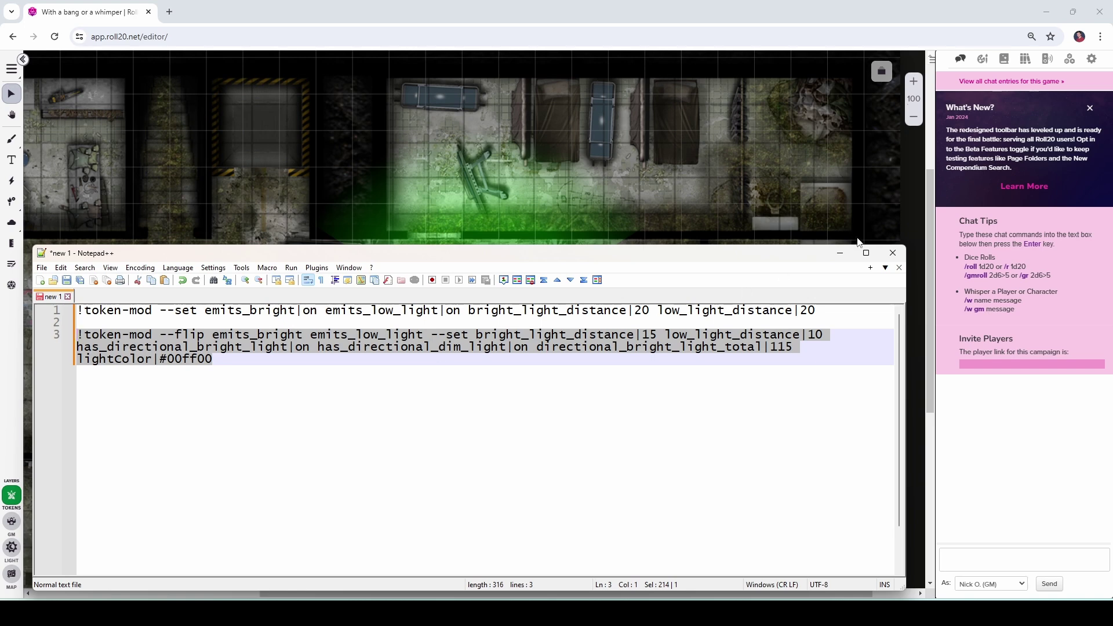
left_click(1070, 58)
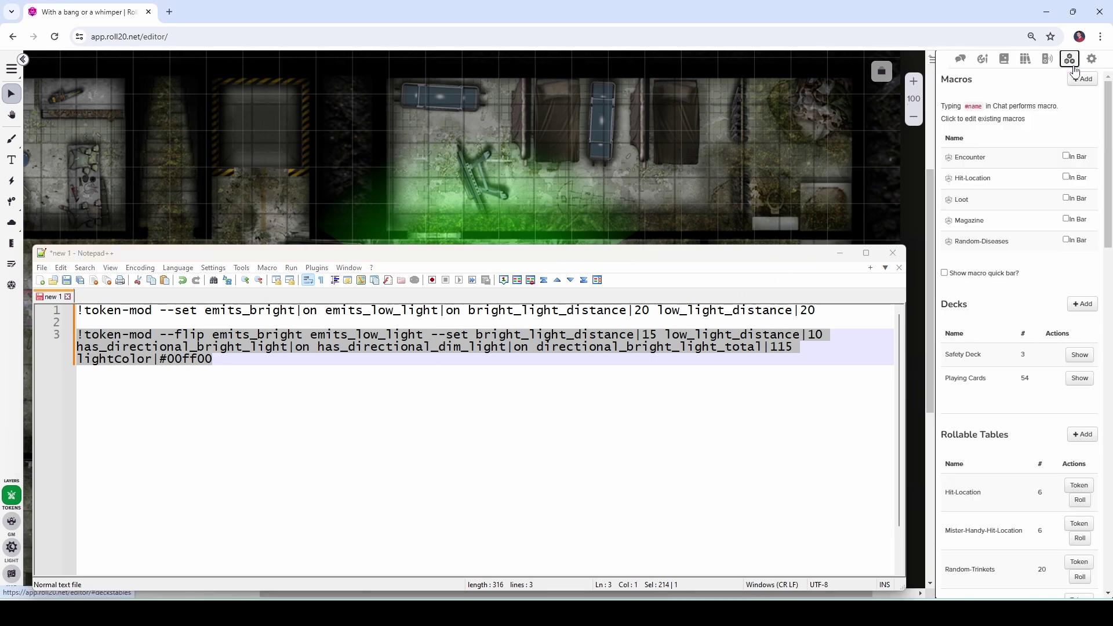
left_click(1084, 80)
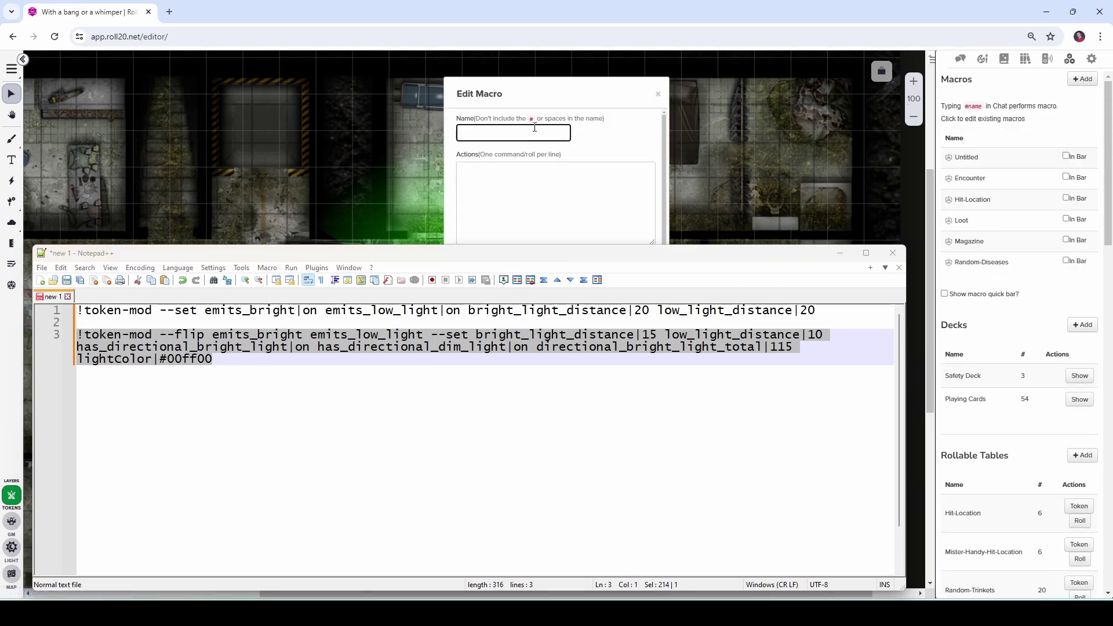
left_click(840, 252)
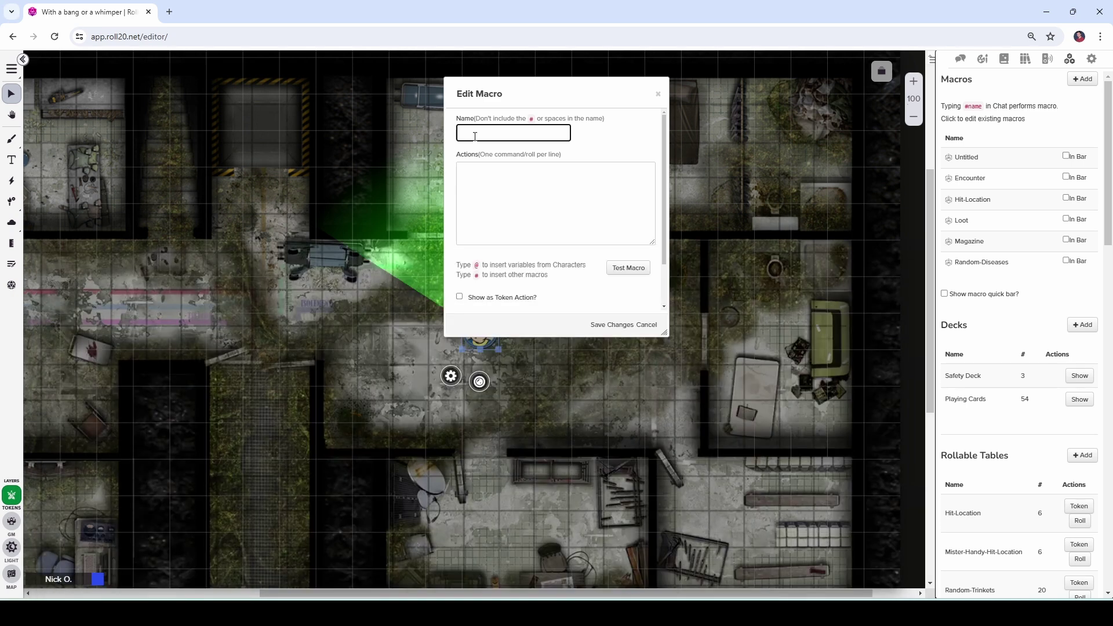
Name the new macro PipBoy and paste the copied token-mod command as its actions
type("Flashlight")
key("Tab")
key("ctrl+v")
Show the PipBoy macro as a token action, set which players can see it, and save the macro
left_click(460, 297)
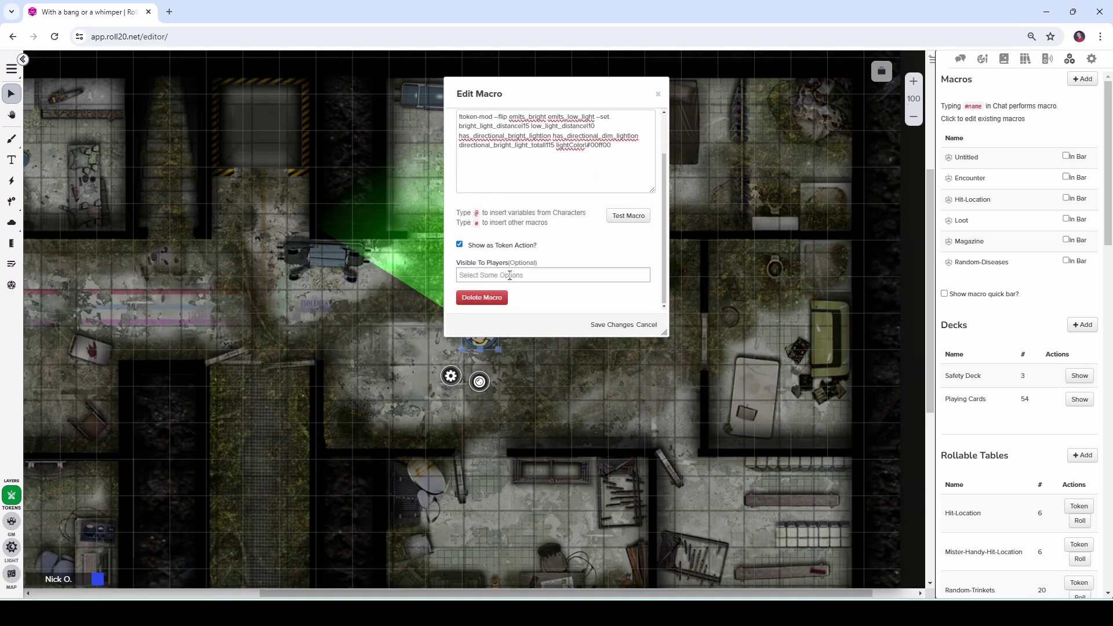
left_click(510, 276)
left_click(497, 289)
left_click(613, 326)
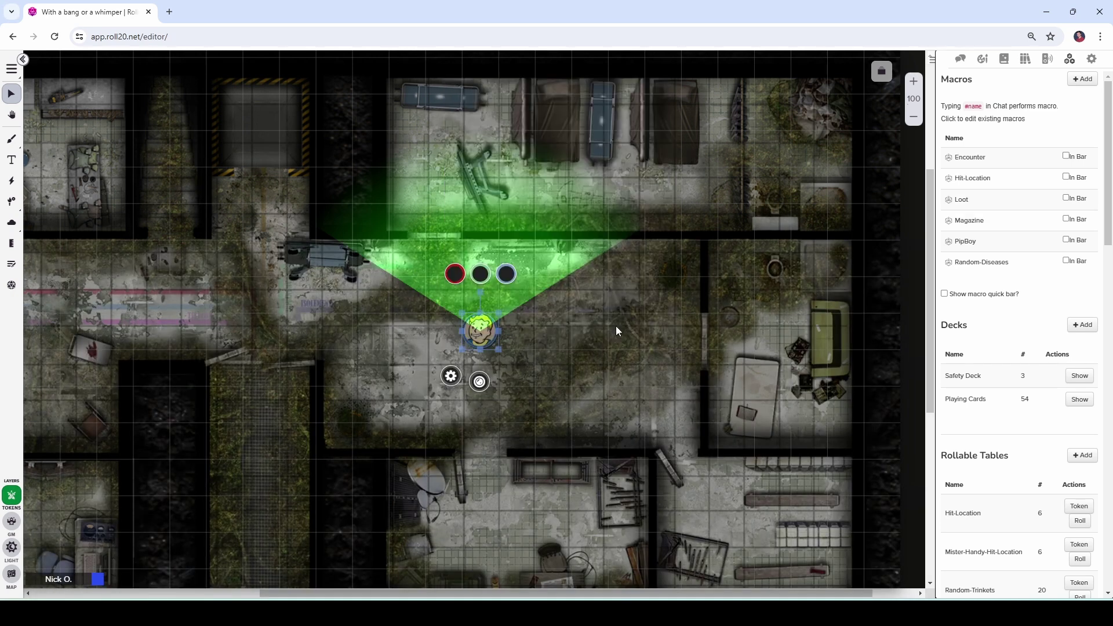
Reselect the Vault Boy token and test the PipBoy macro by toggling its green directional light off and on
left_click(617, 328)
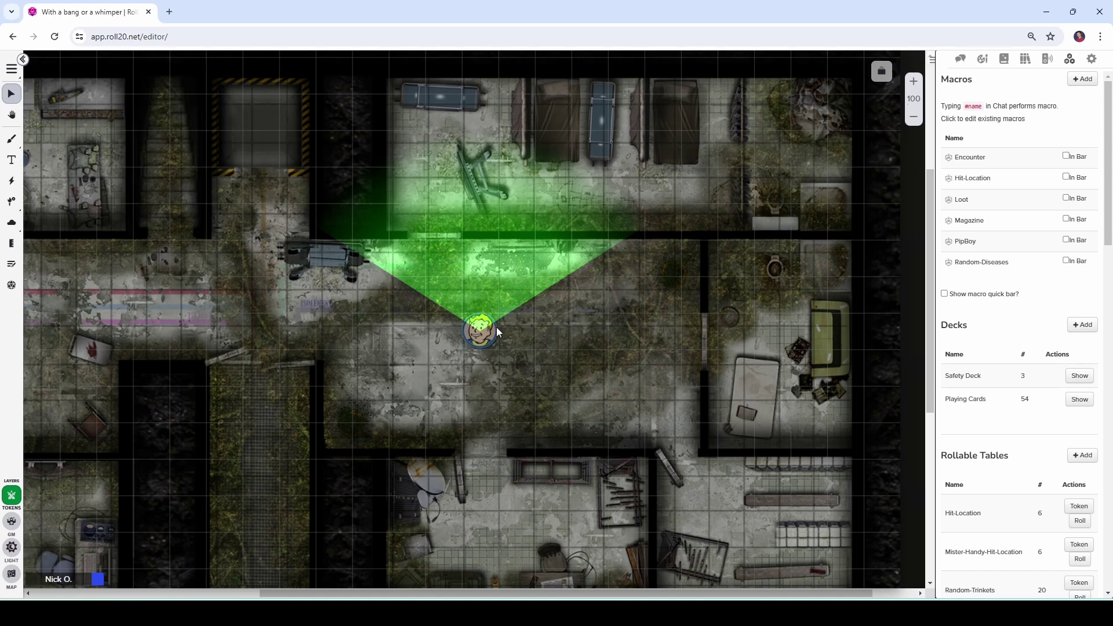
left_click(493, 329)
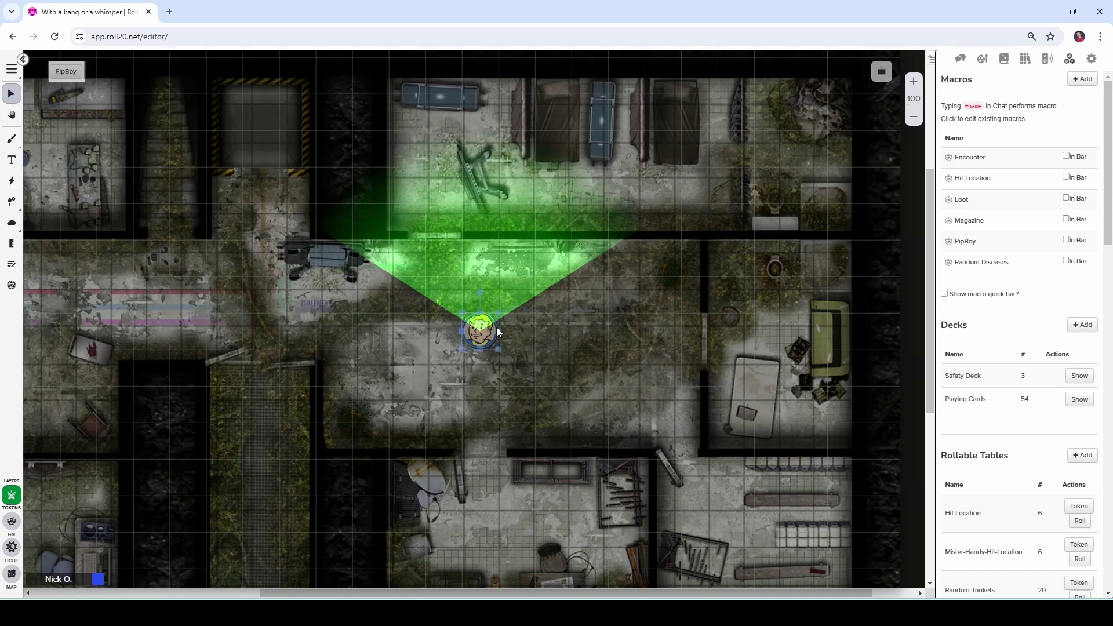
left_click(64, 72)
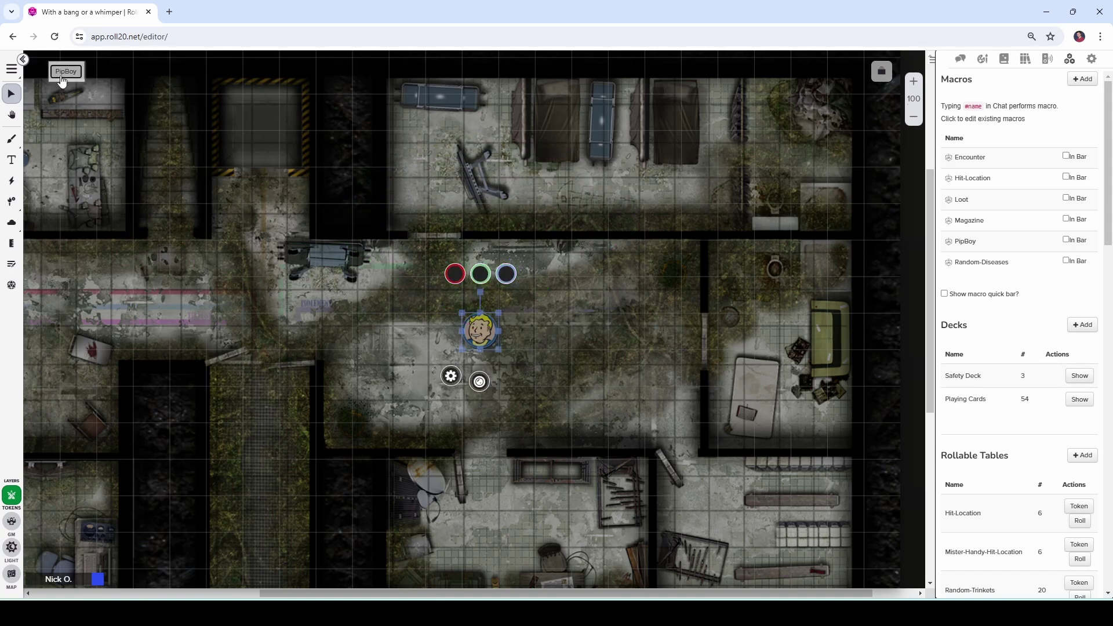
left_click(63, 72)
left_click(62, 73)
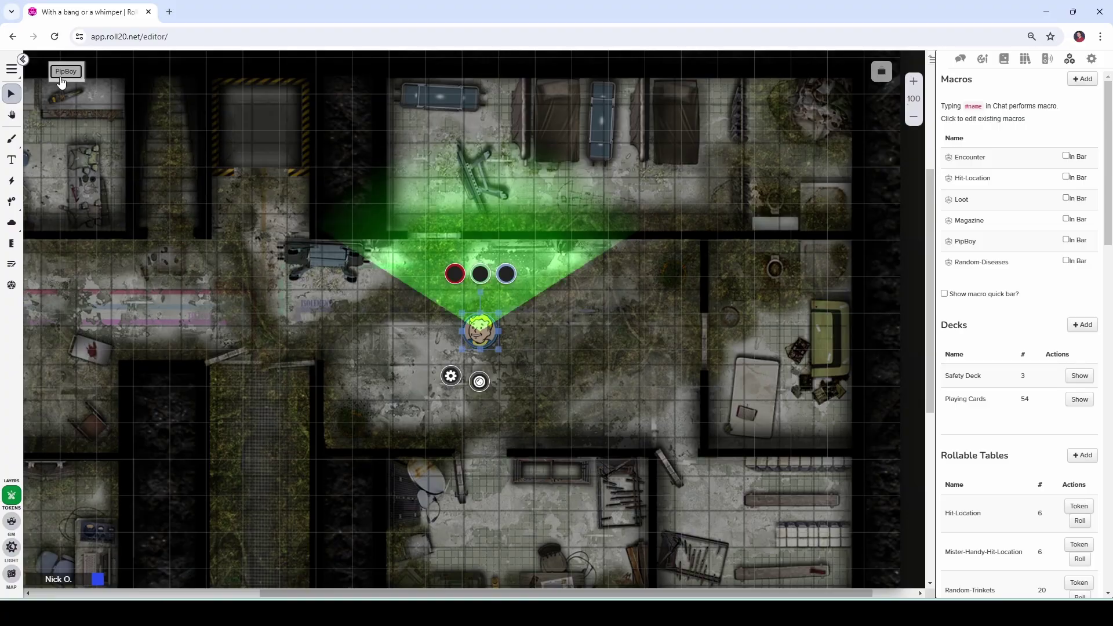